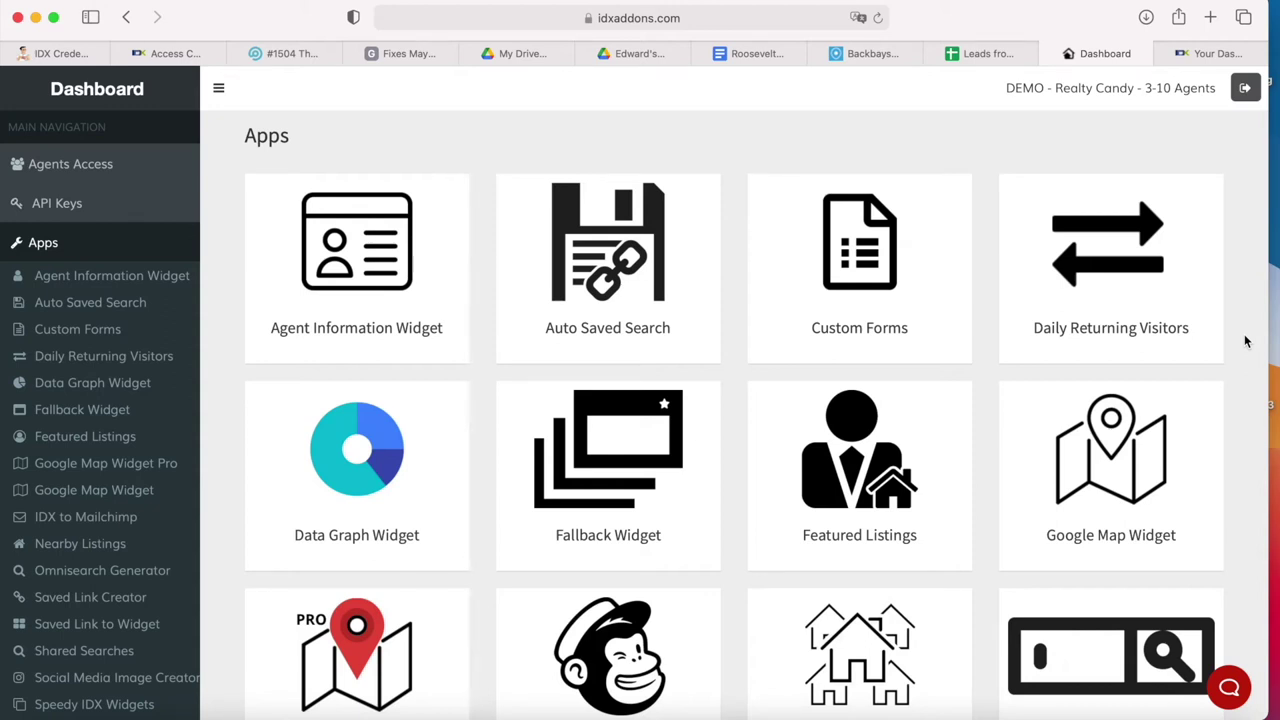
# - Open the Daily Returning Visitors card from the Apps dashboard
pyautogui.click(1114, 306)
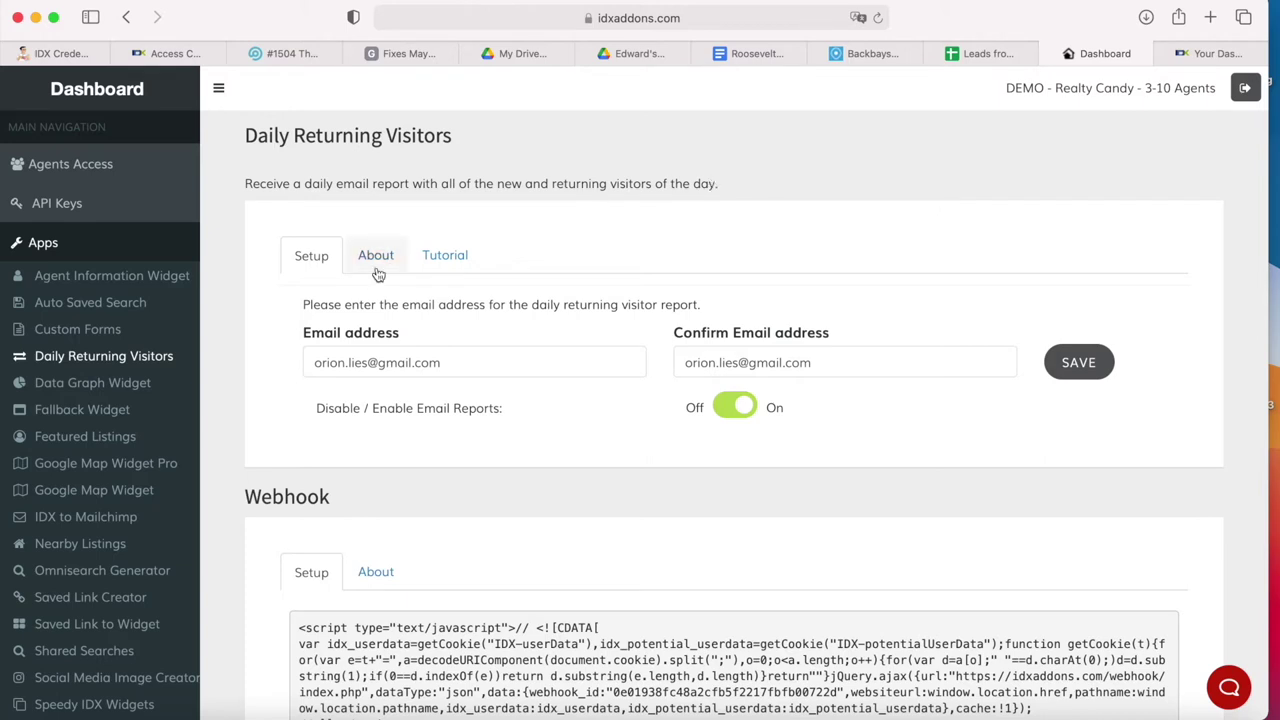
# - Read the Daily Returning Visitors tutorial's setup guide and troubleshooting, then return to the top
pyautogui.click(444, 255)
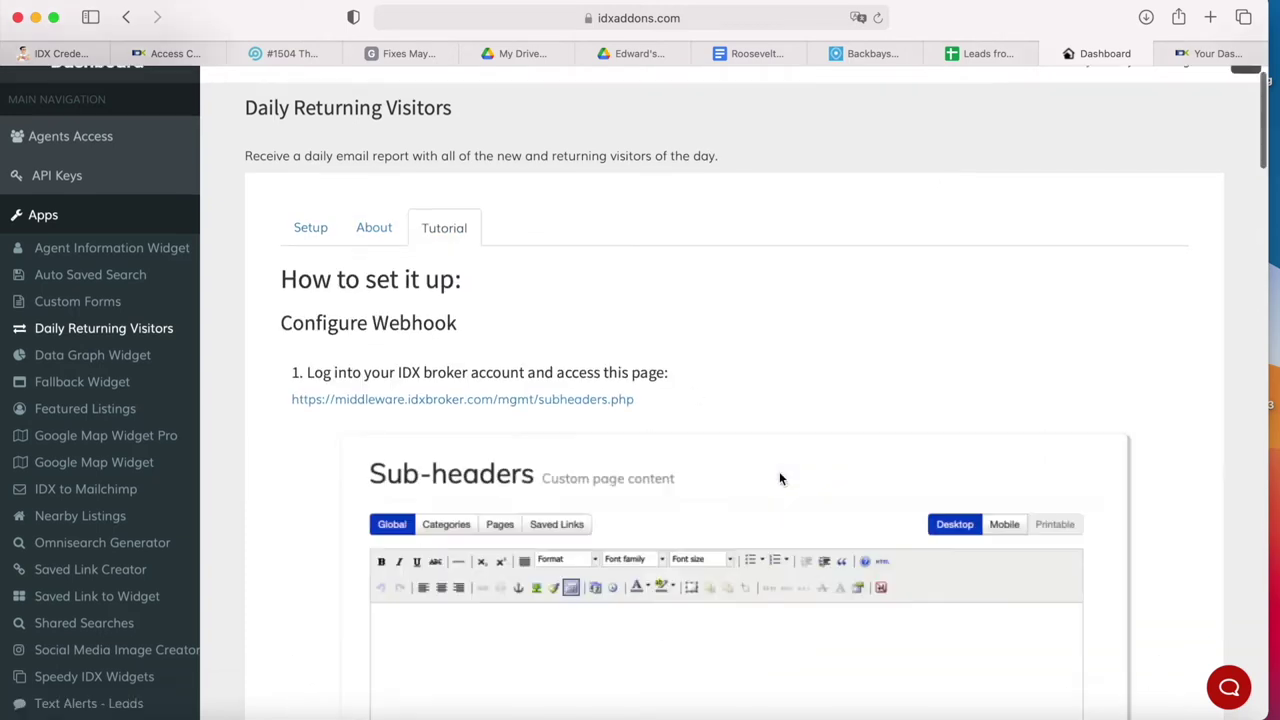
pyautogui.scroll(-15, 779, 471)
pyautogui.scroll(-20, 779, 471)
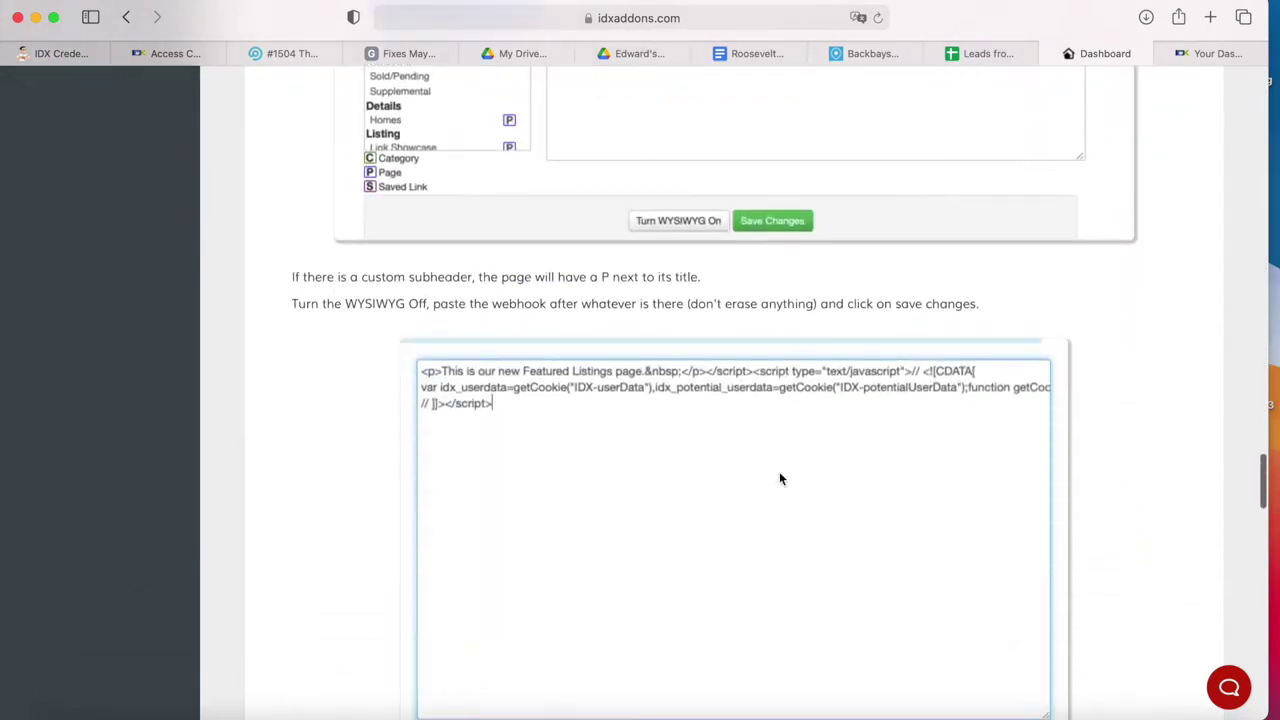
pyautogui.scroll(15, 779, 471)
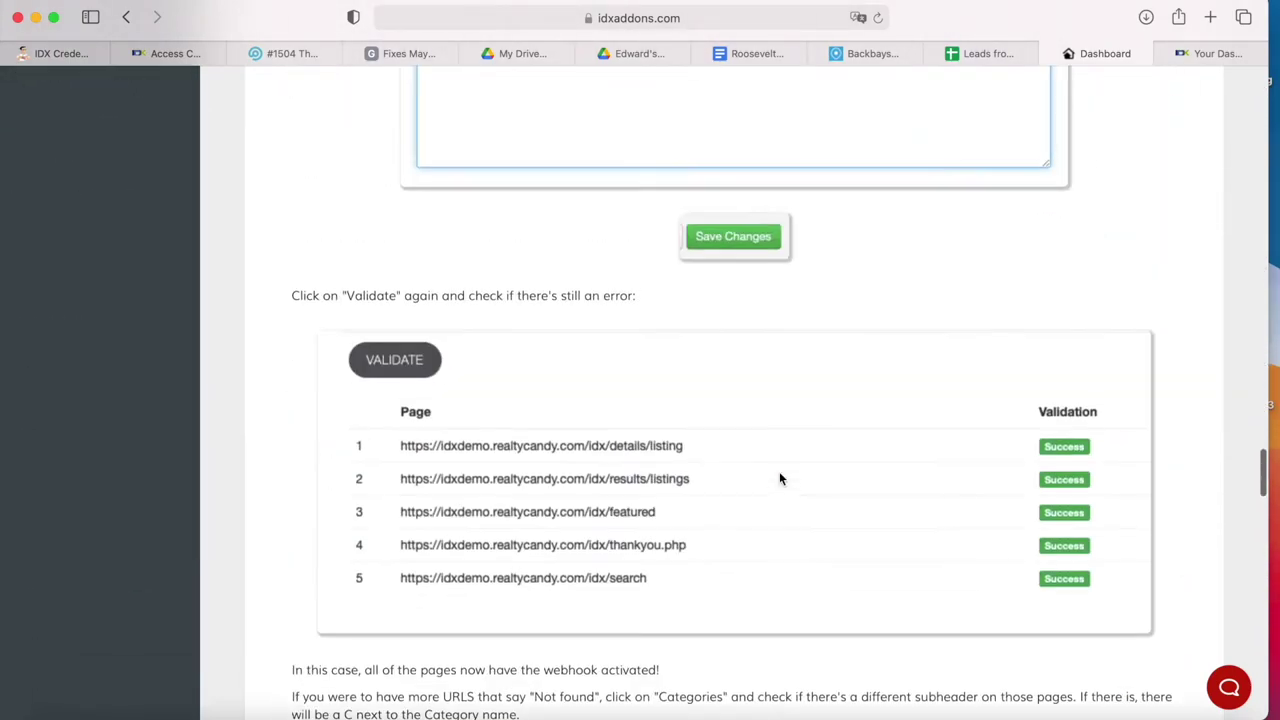
pyautogui.scroll(-12, 779, 471)
pyautogui.scroll(-15, 779, 473)
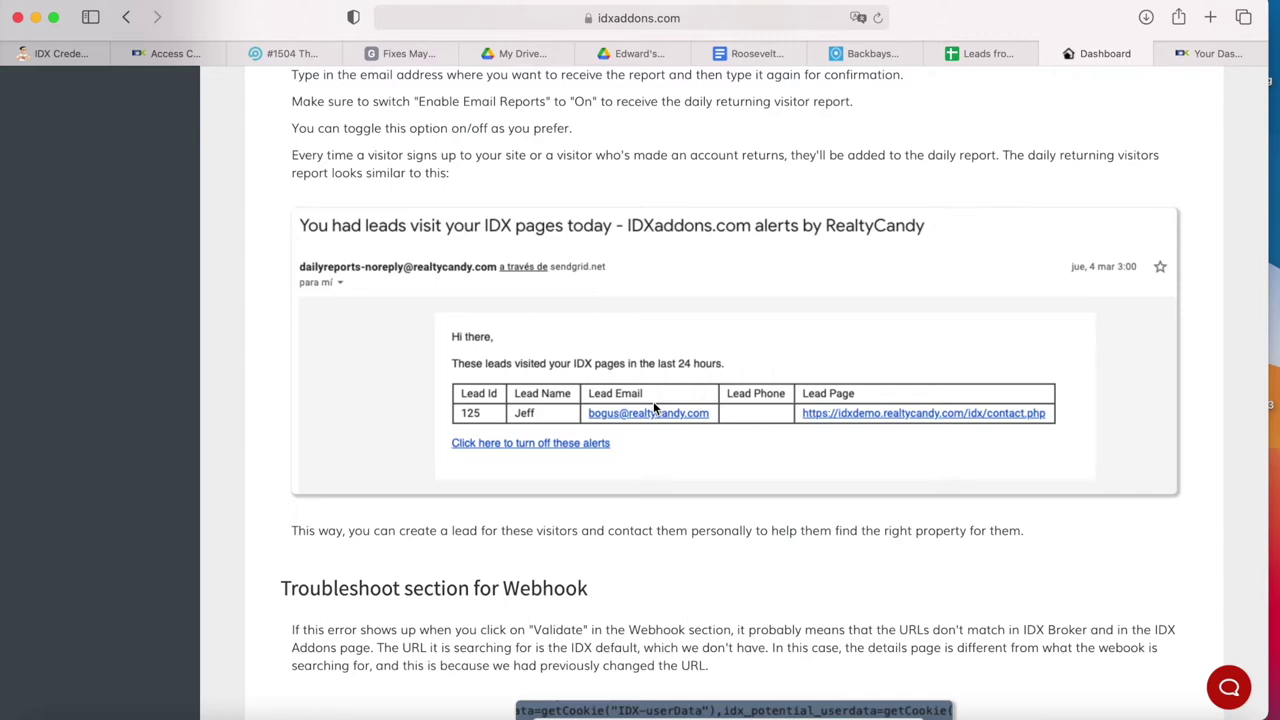
pyautogui.scroll(20, 653, 405)
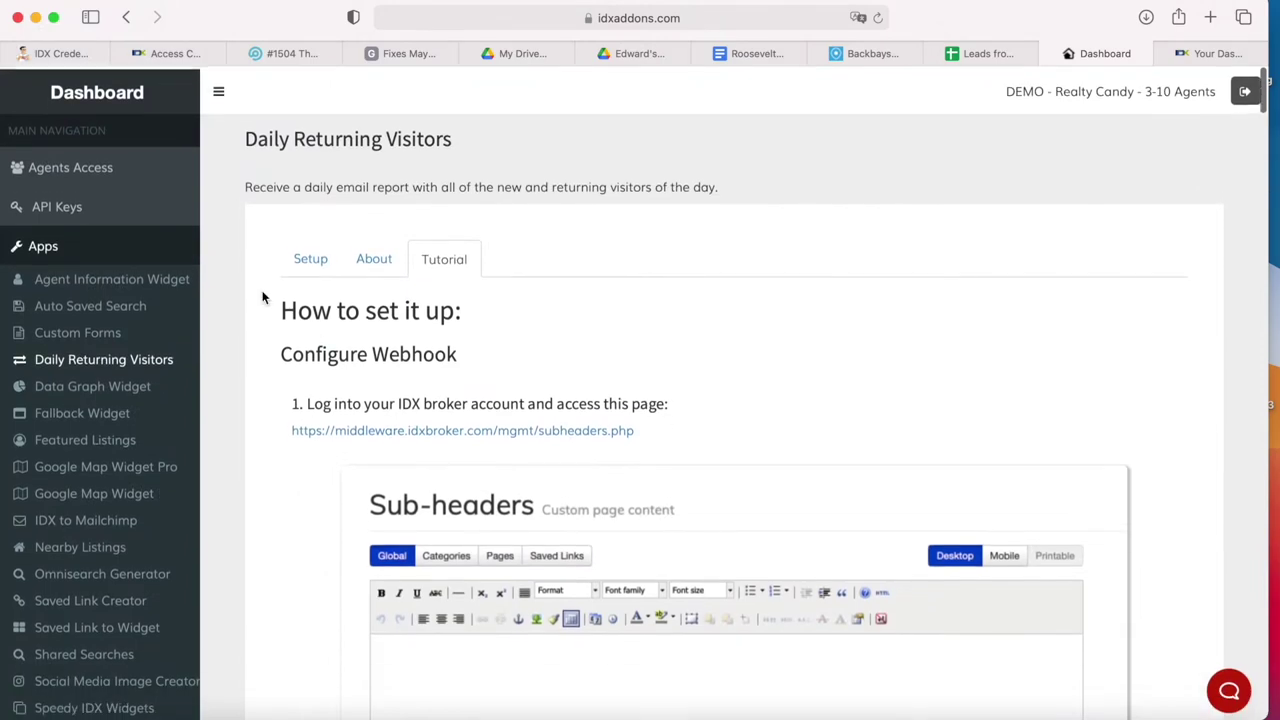
# - Go back to the Setup view and scroll down to the Webhook section
pyautogui.click(303, 250)
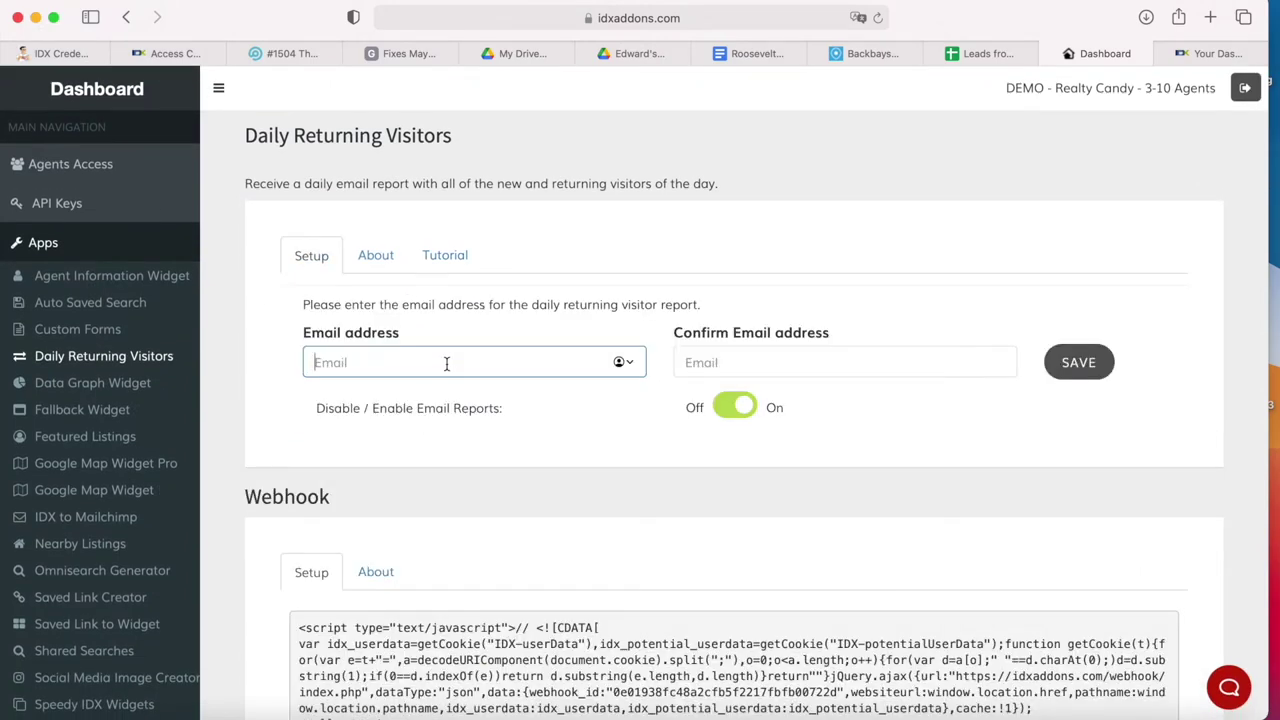
pyautogui.scroll(-5, 447, 363)
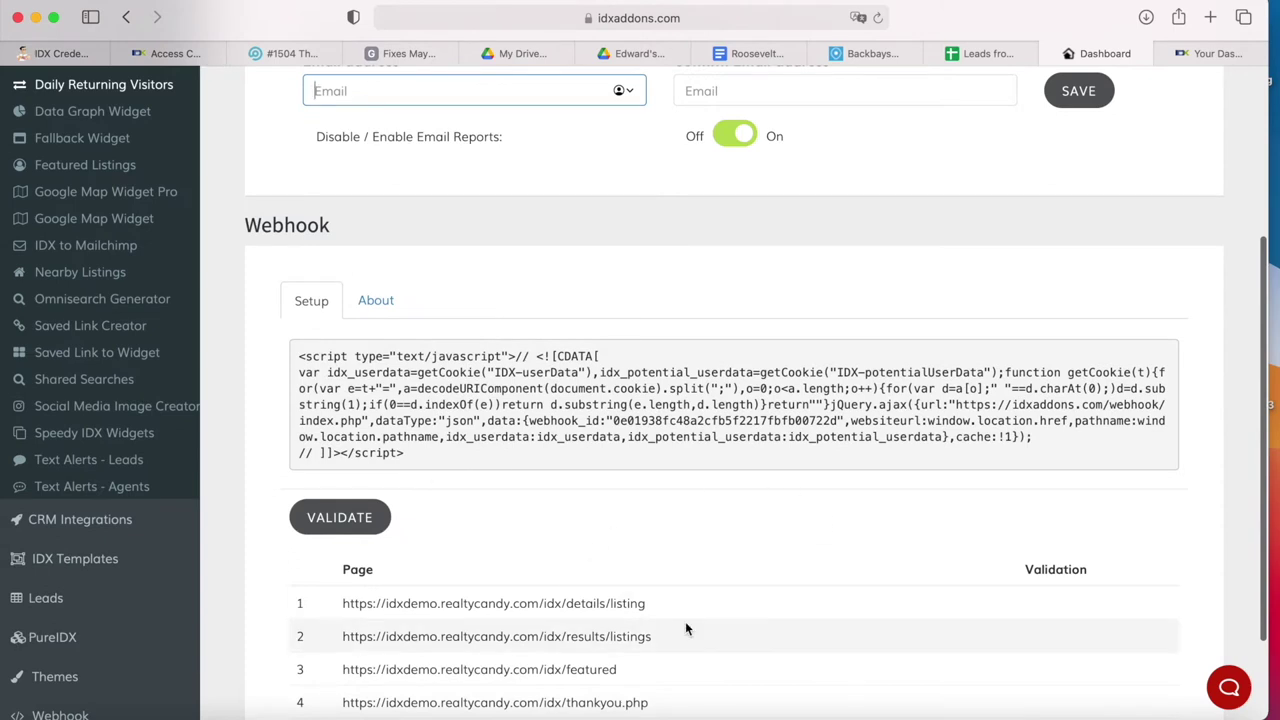
pyautogui.scroll(2, 685, 628)
pyautogui.scroll(-3, 685, 628)
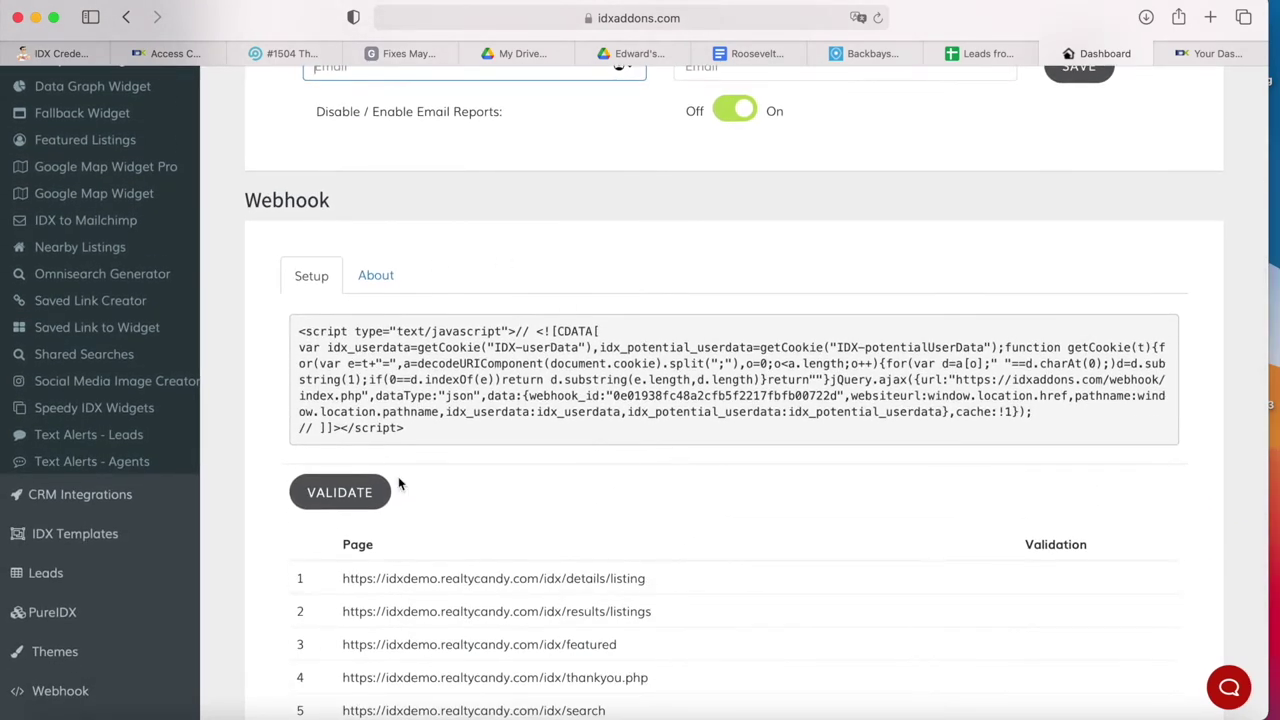
pyautogui.scroll(2, 390, 440)
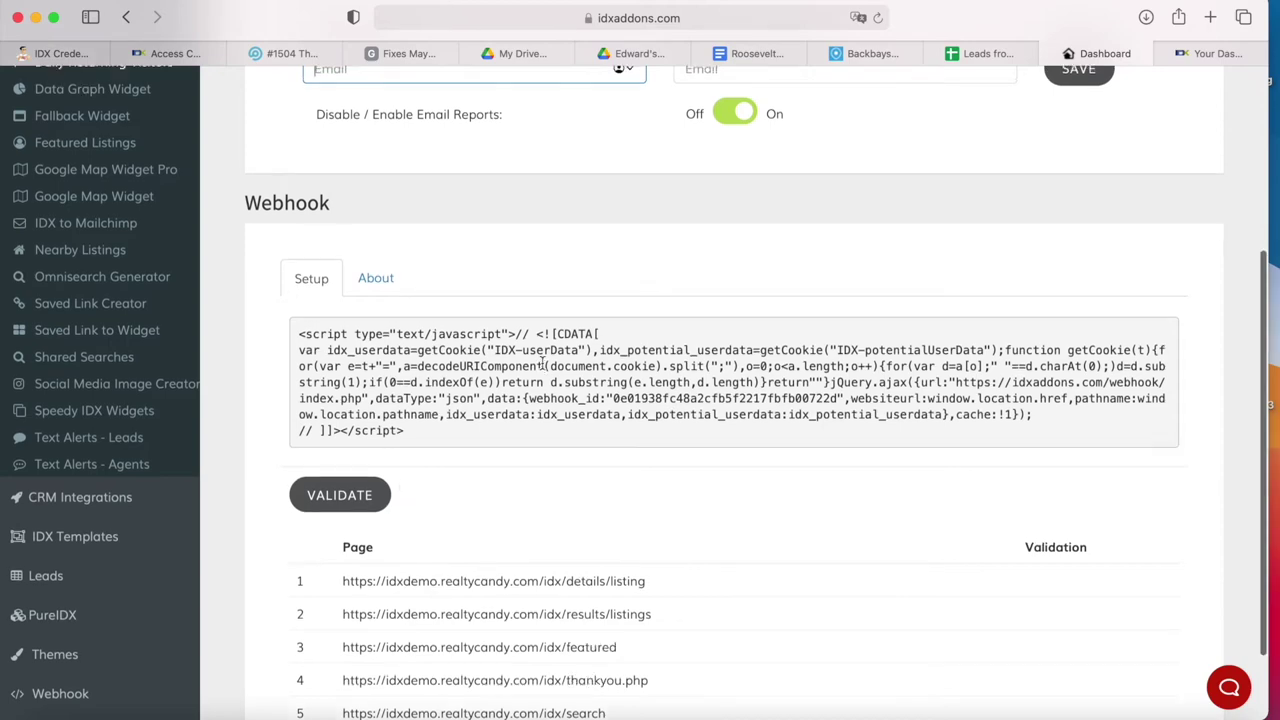
pyautogui.scroll(3, 372, 365)
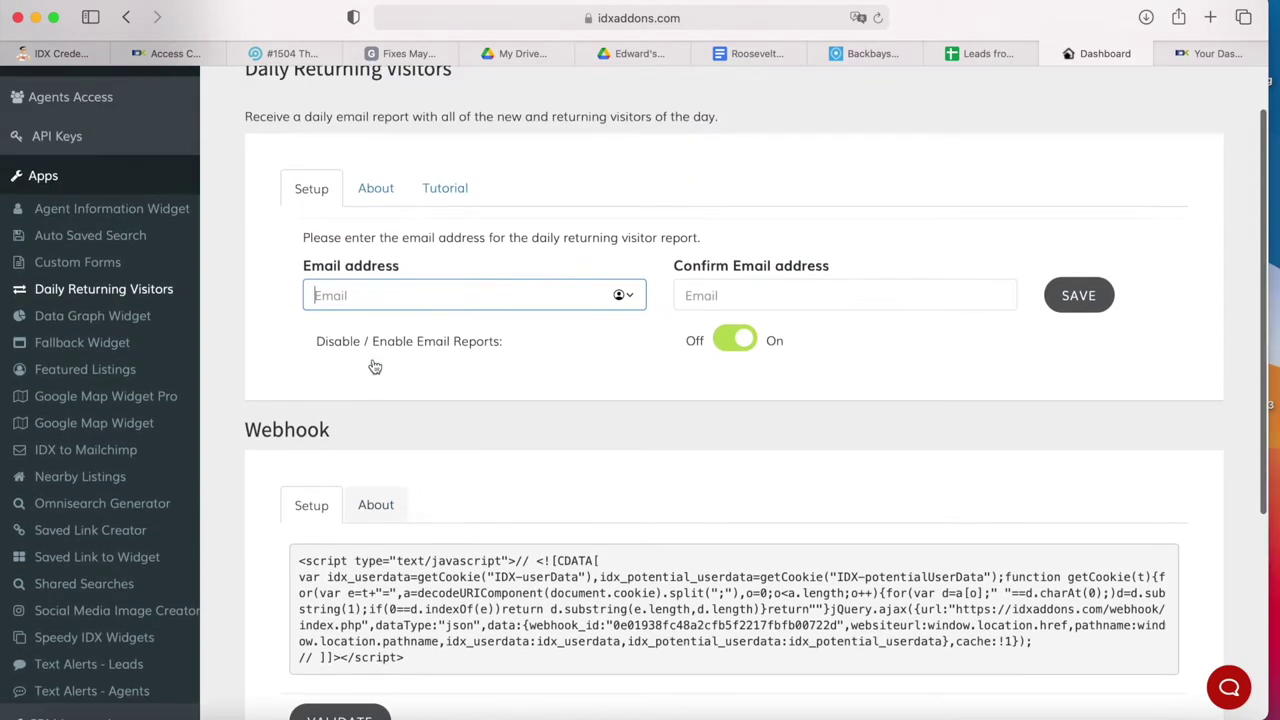
pyautogui.scroll(-5, 372, 365)
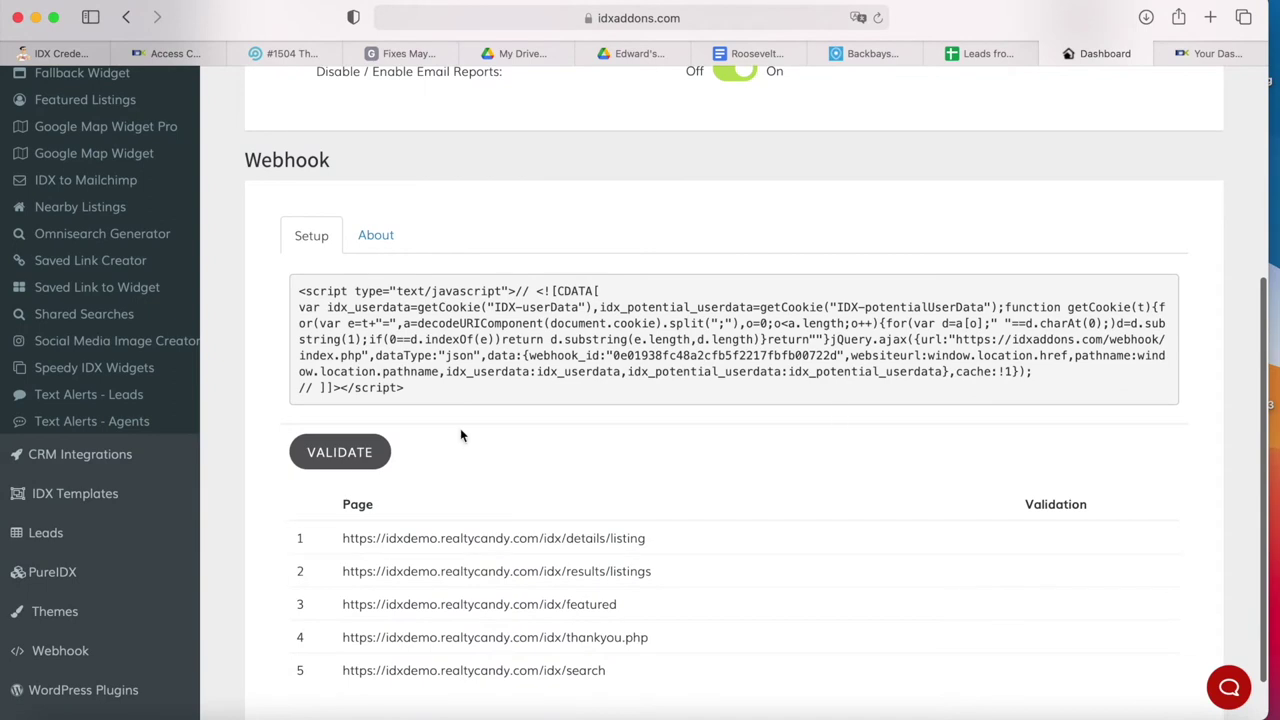
# - Read the Webhook About description and follow its IDX Broker sub-headers link
pyautogui.click(371, 227)
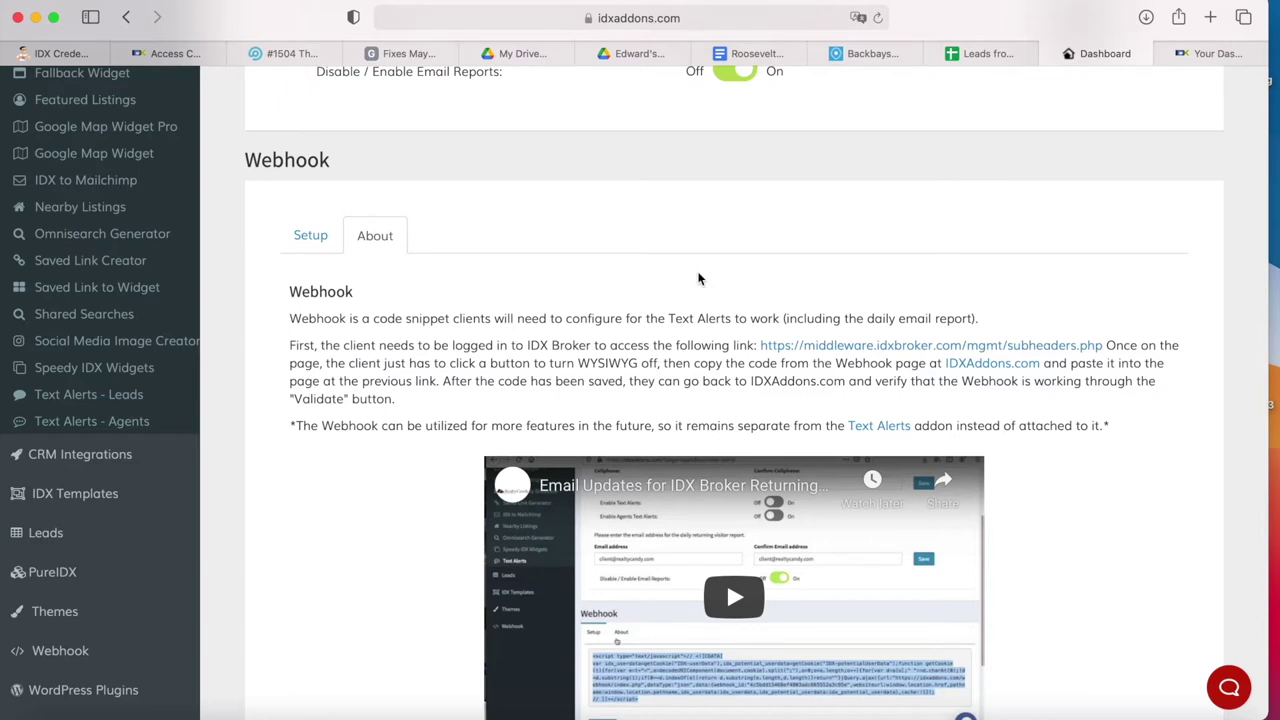
pyautogui.scroll(-2, 697, 270)
pyautogui.scroll(4, 700, 470)
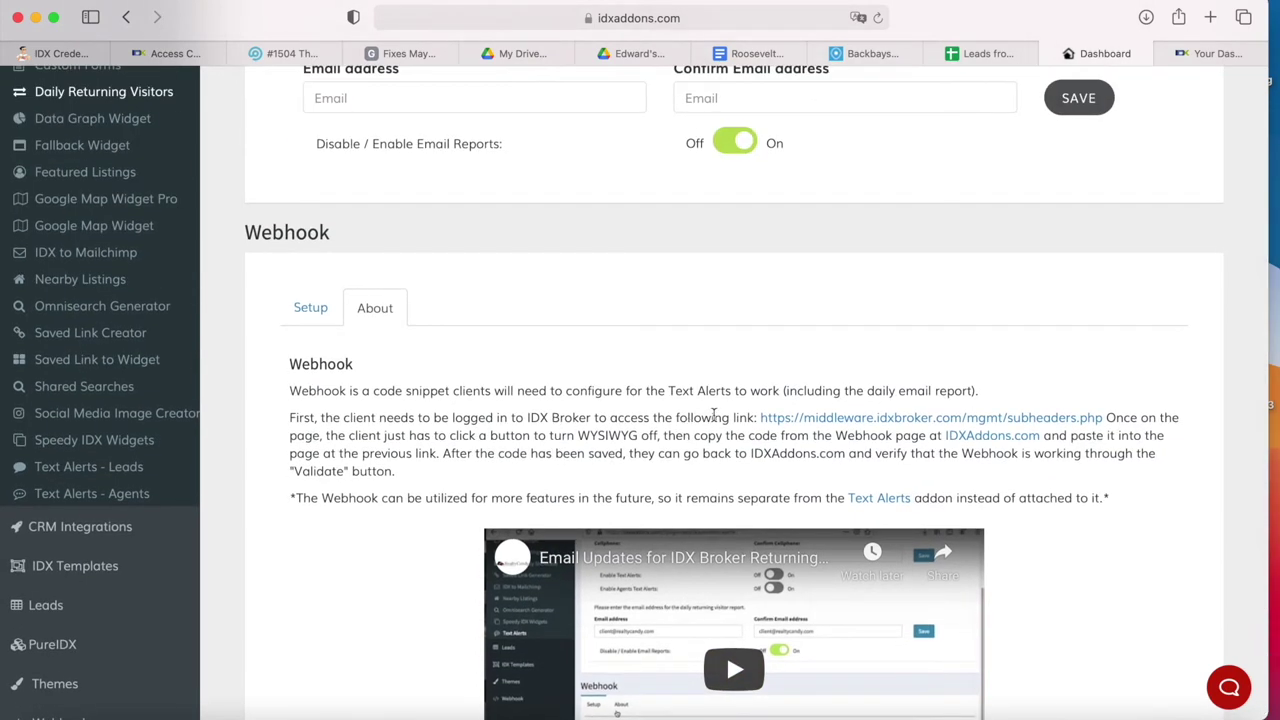
pyautogui.click(843, 420)
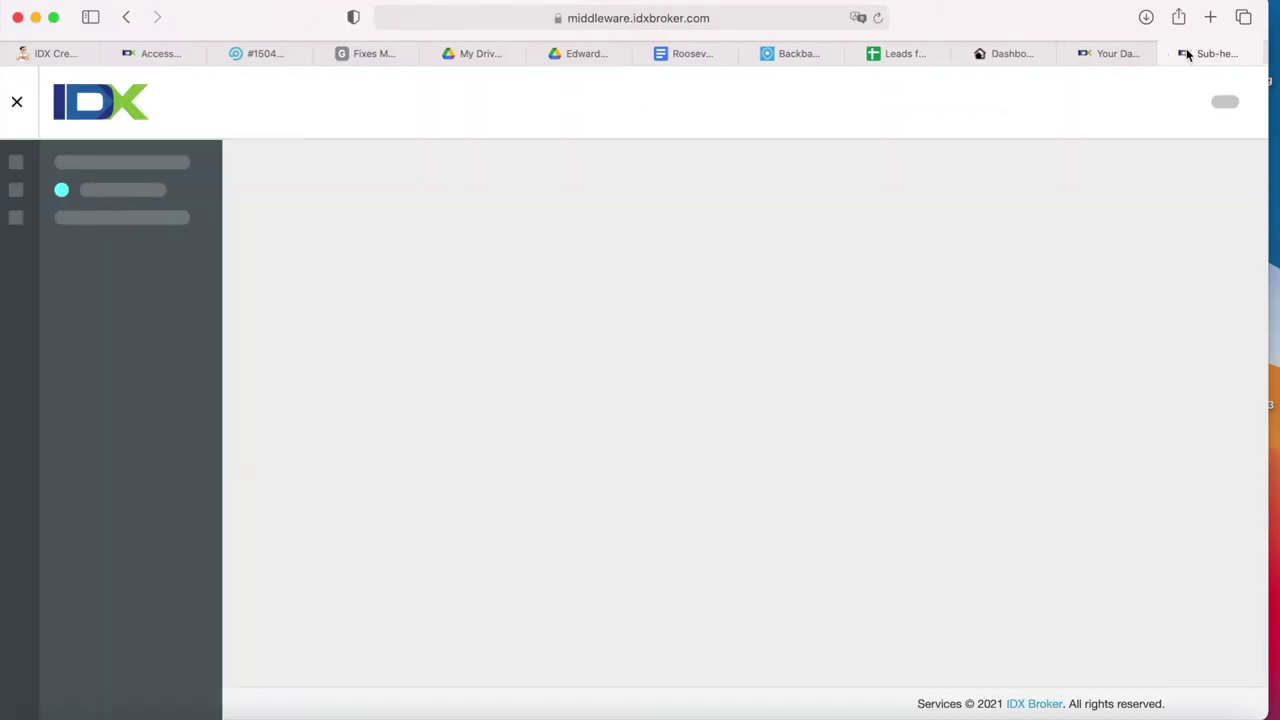
# - Place the sub-headers tab beside IDX Addons and show the webhook code and validation list
pyautogui.moveTo(1186, 53); pyautogui.dragTo(1100, 53)
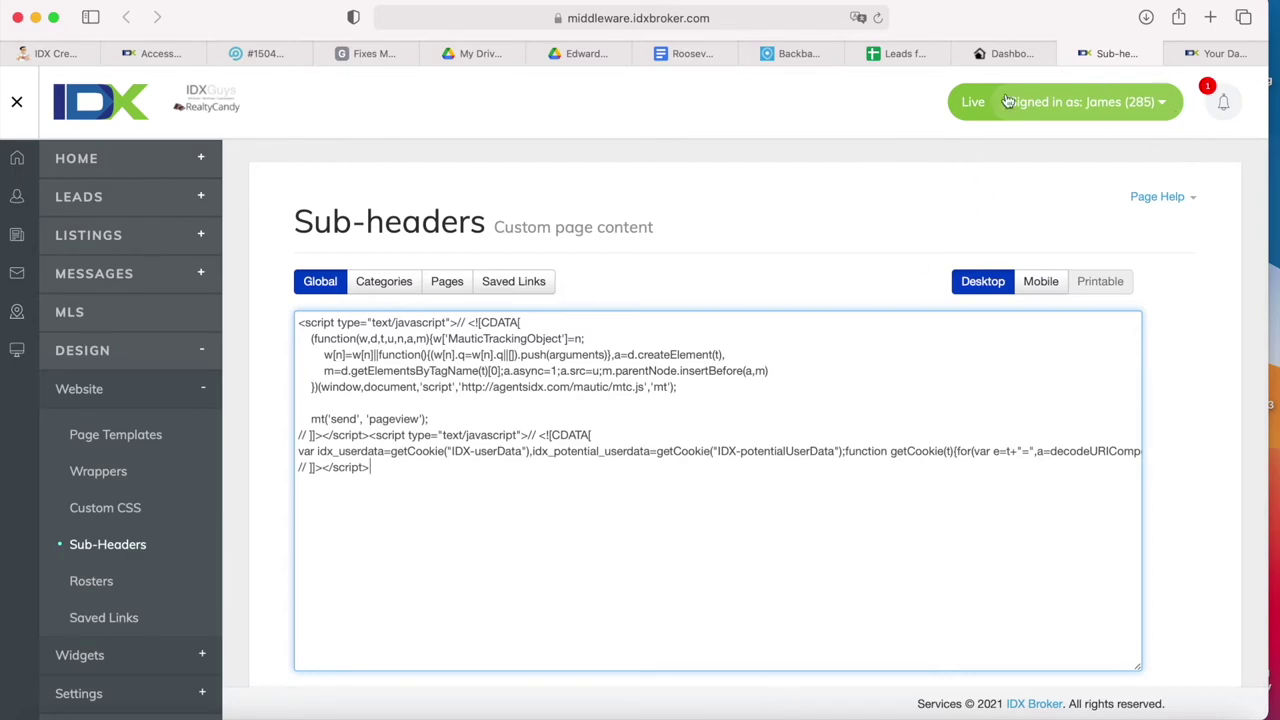
pyautogui.click(1025, 55)
pyautogui.scroll(-2, 640, 400)
pyautogui.scroll(2, 400, 300)
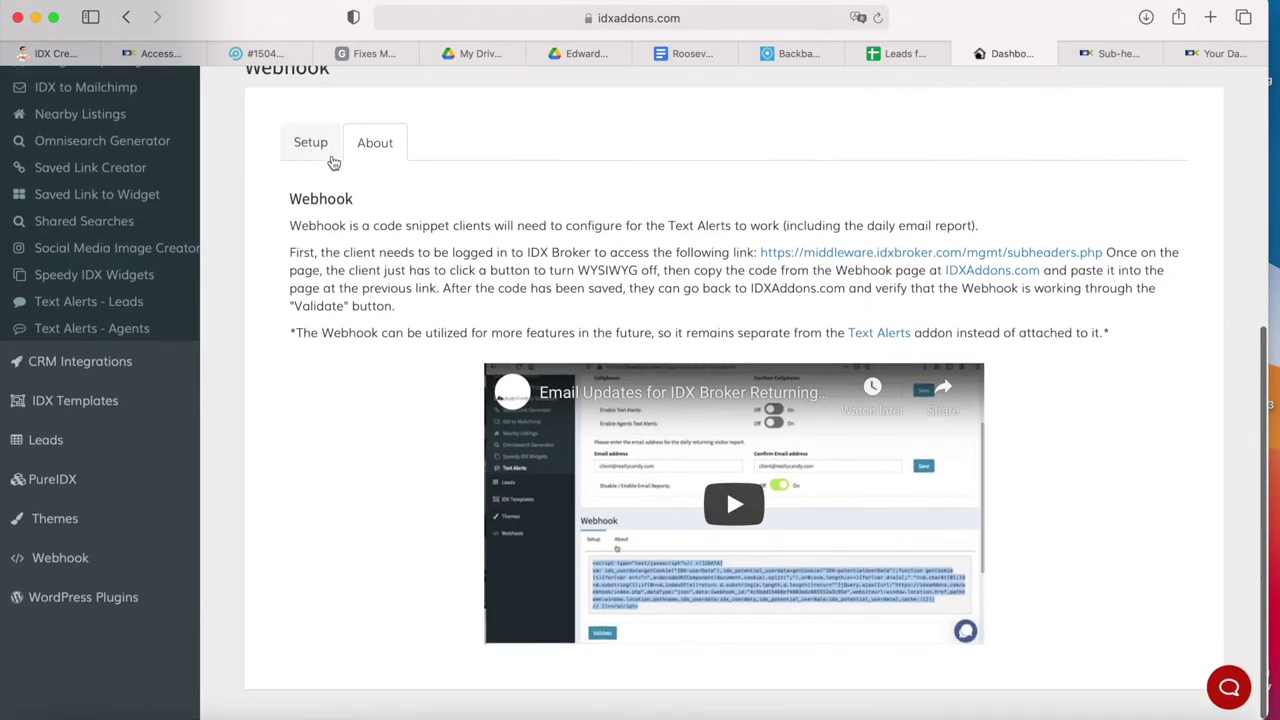
pyautogui.click(311, 150)
# - Delete all existing scripts from the Global desktop sub-header, toggling WYSIWYG on and off
pyautogui.click(1112, 53)
pyautogui.moveTo(370, 467); pyautogui.dragTo(298, 318)
pyautogui.press('BackSpace')
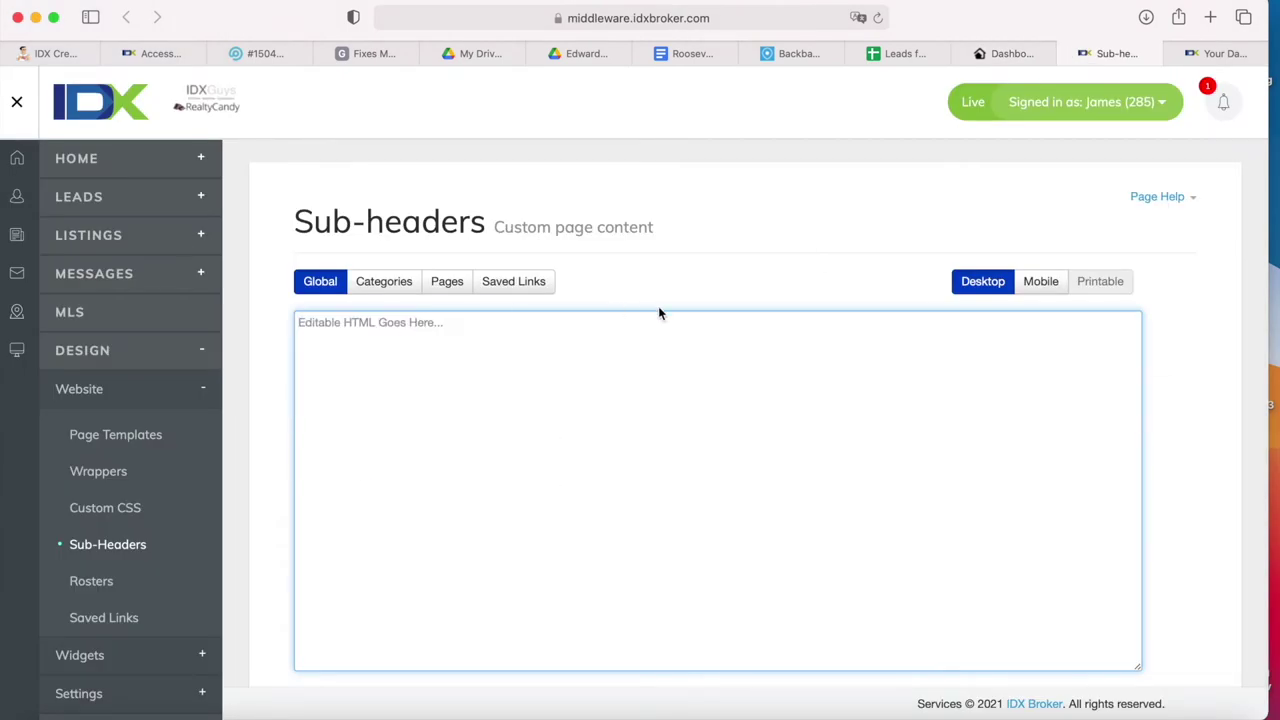
pyautogui.scroll(-3, 754, 337)
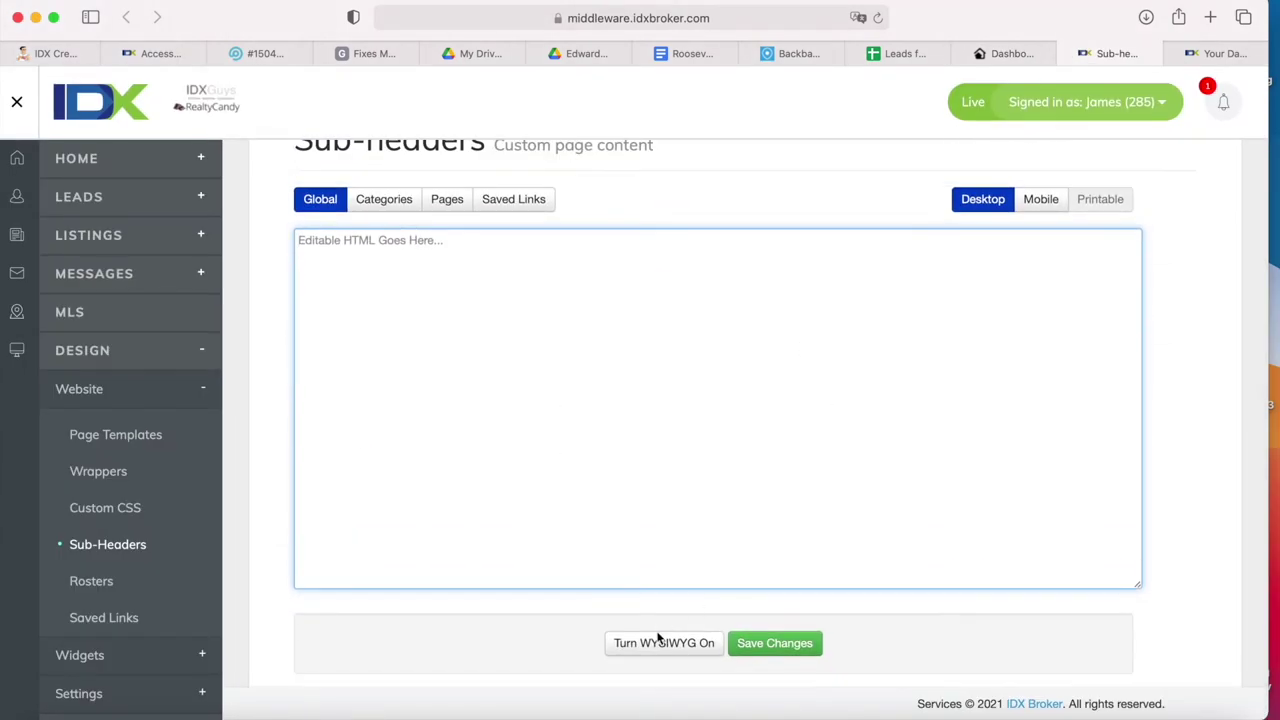
pyautogui.click(660, 642)
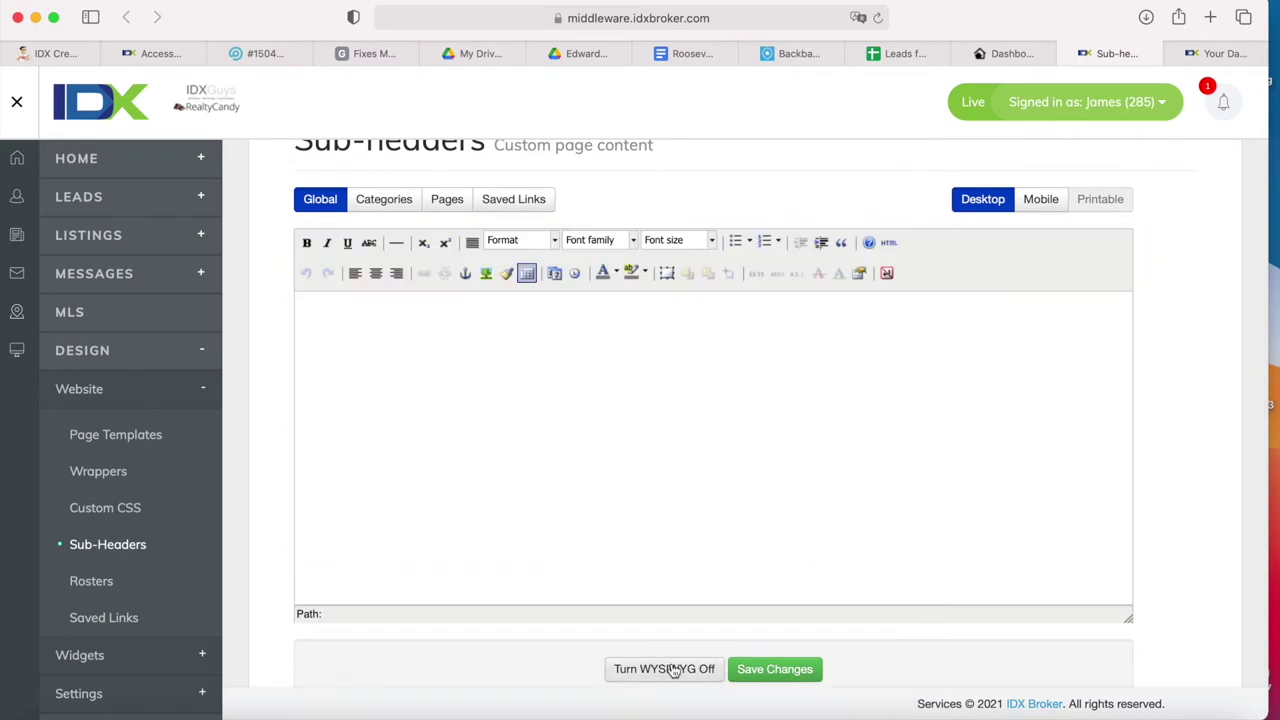
pyautogui.click(672, 669)
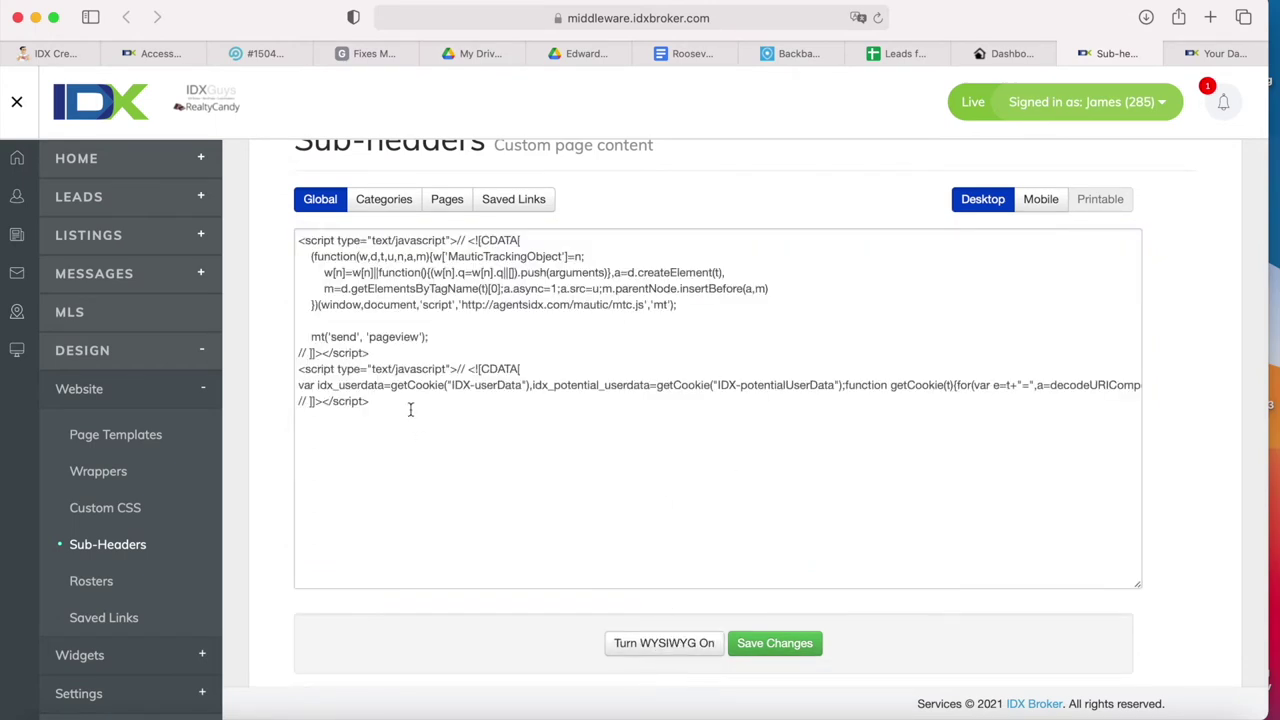
pyautogui.moveTo(410, 409); pyautogui.dragTo(183, 145)
pyautogui.press('super+c')
pyautogui.press('BackSpace')
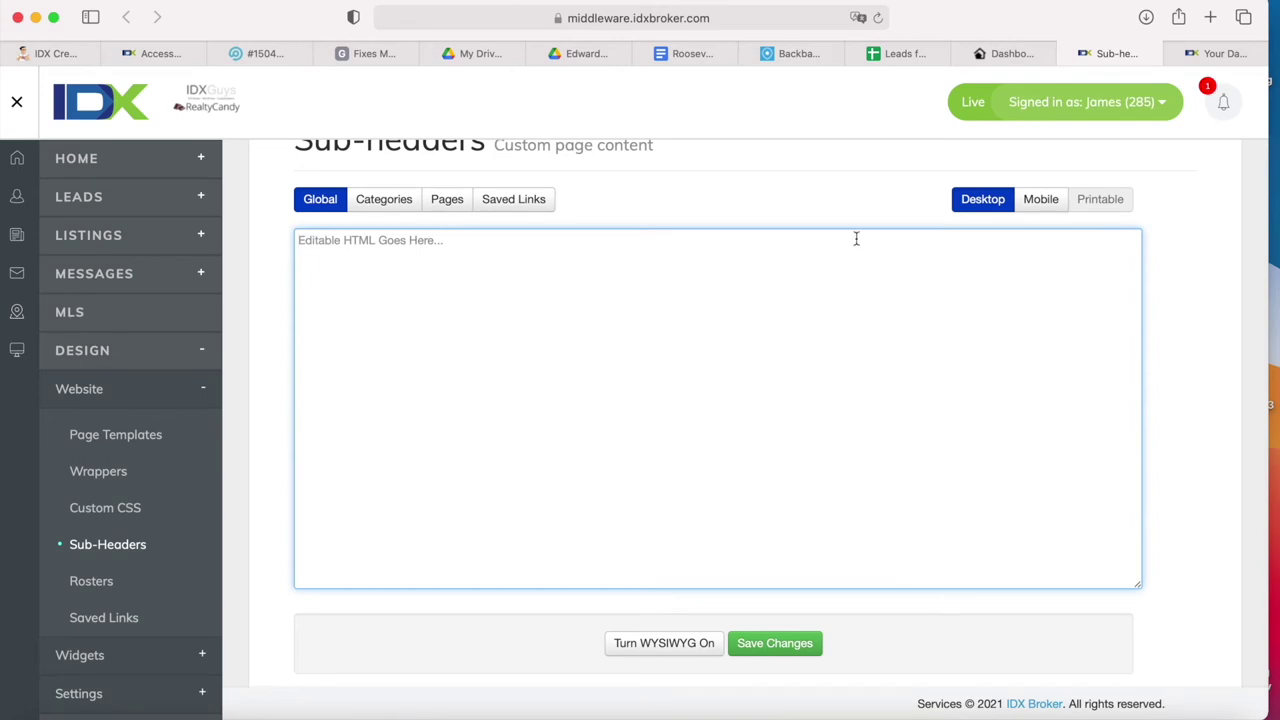
# - Copy the entire webhook script from the IDX Addons webhook page
pyautogui.click(1032, 58)
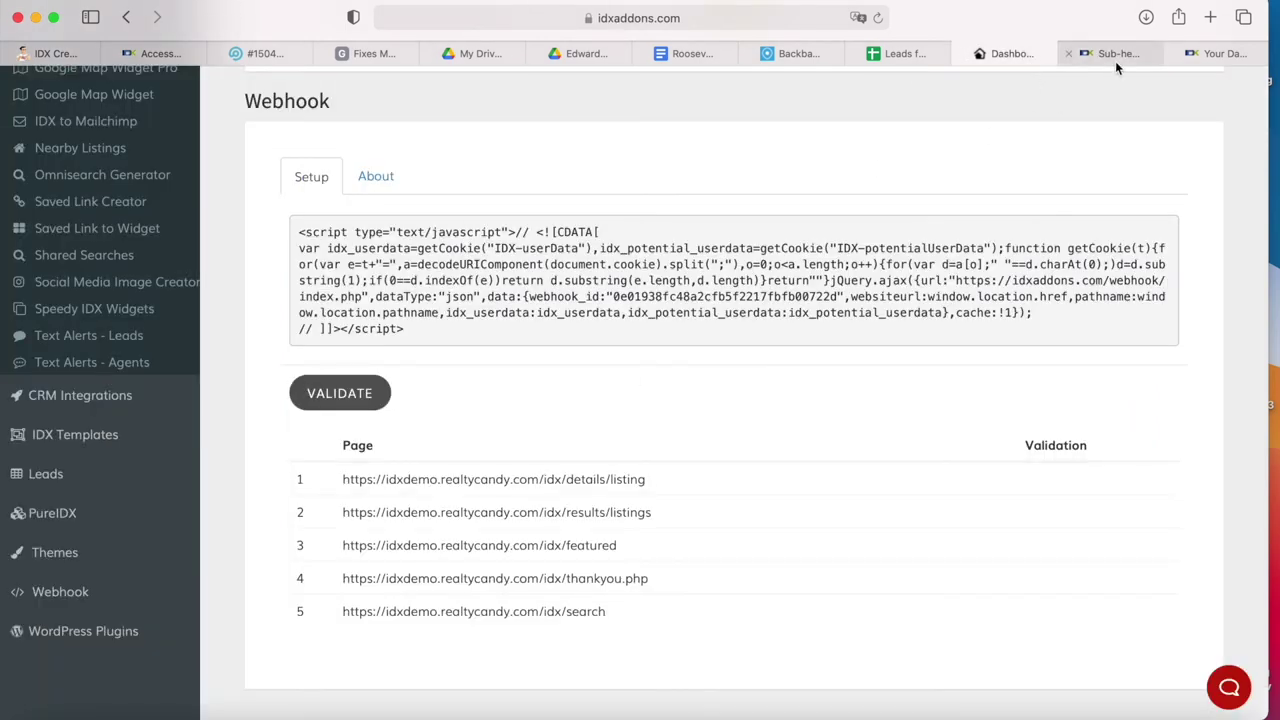
pyautogui.moveTo(429, 332); pyautogui.dragTo(263, 194)
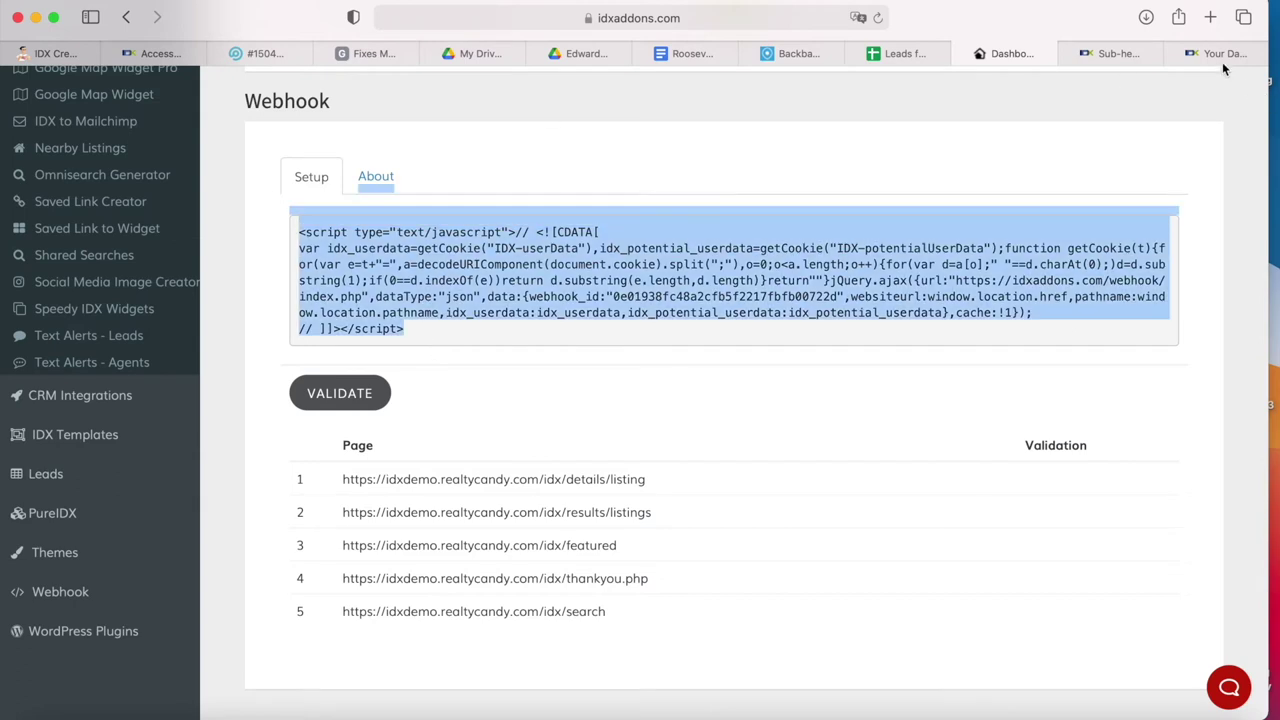
pyautogui.click(1112, 54)
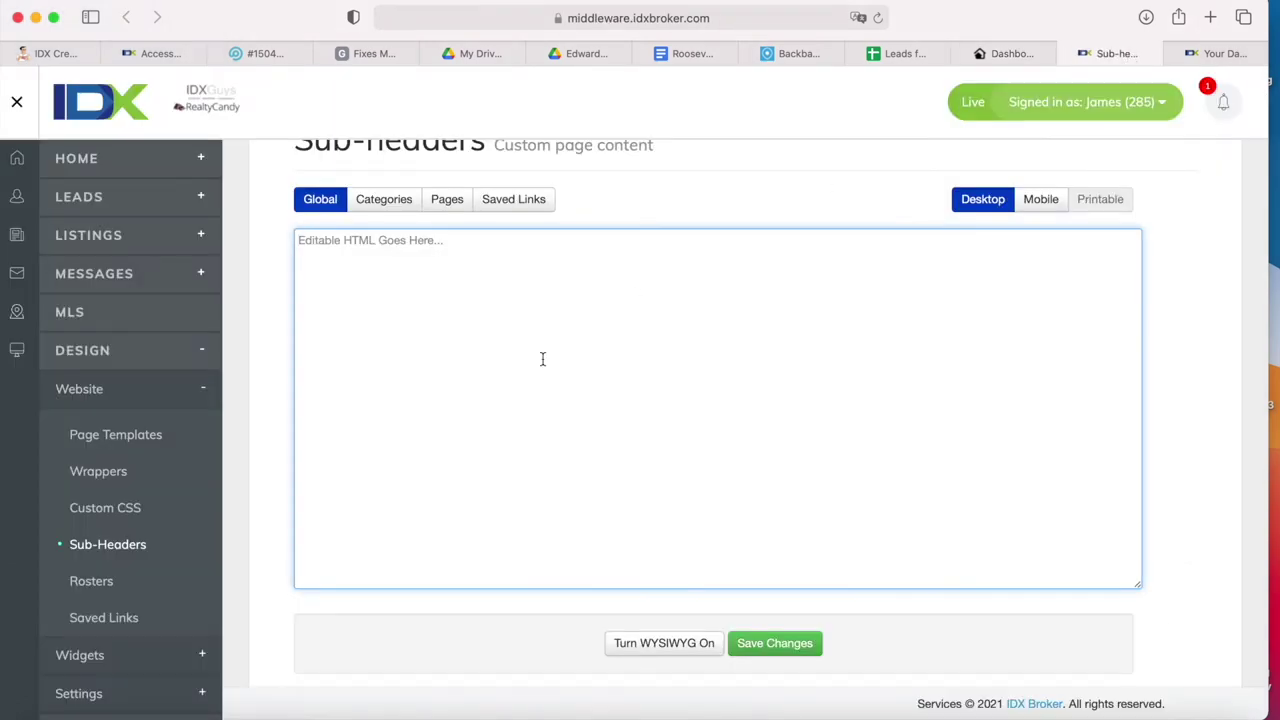
# - Paste the webhook script into the Global sub-header, verify it, and save the changes
pyautogui.press('super+v')
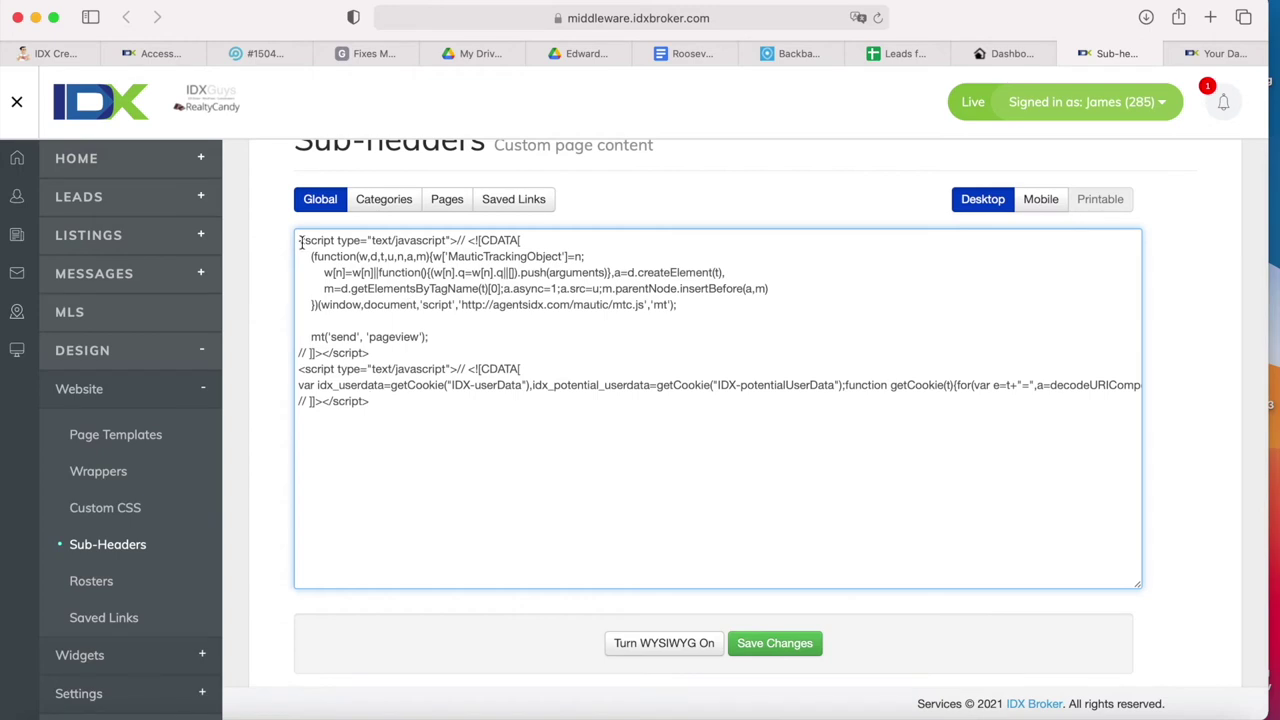
pyautogui.moveTo(300, 240); pyautogui.dragTo(384, 390)
pyautogui.click(396, 411)
pyautogui.click(1015, 55)
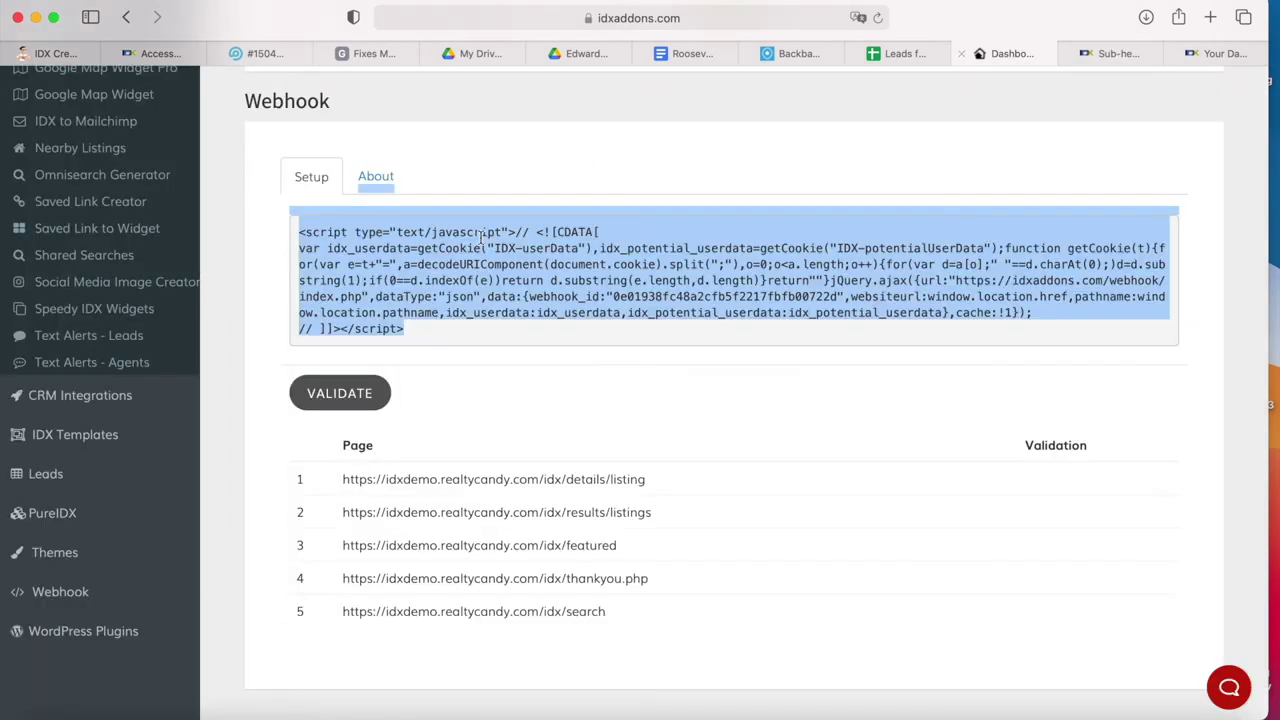
pyautogui.click(1117, 55)
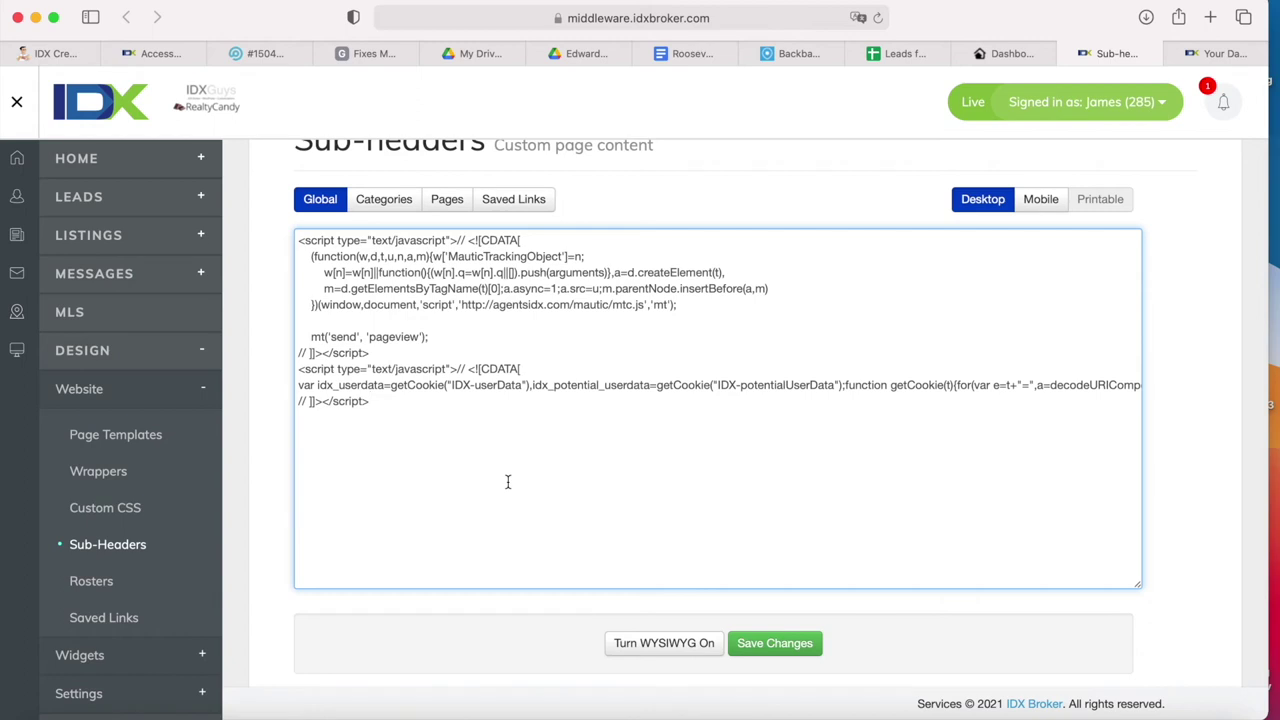
pyautogui.scroll(-1, 507, 482)
pyautogui.click(800, 618)
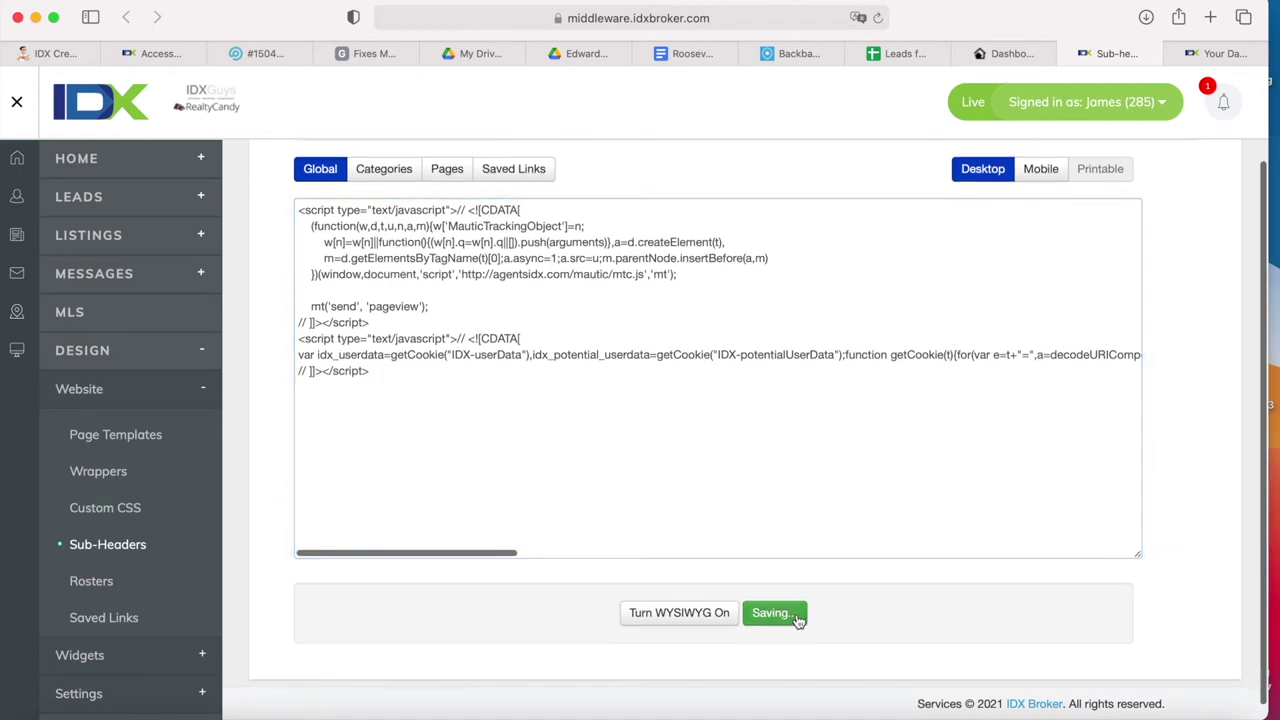
pyautogui.click(1017, 61)
# - Validate the webhook so all five listed IDX pages report Success
pyautogui.click(783, 357)
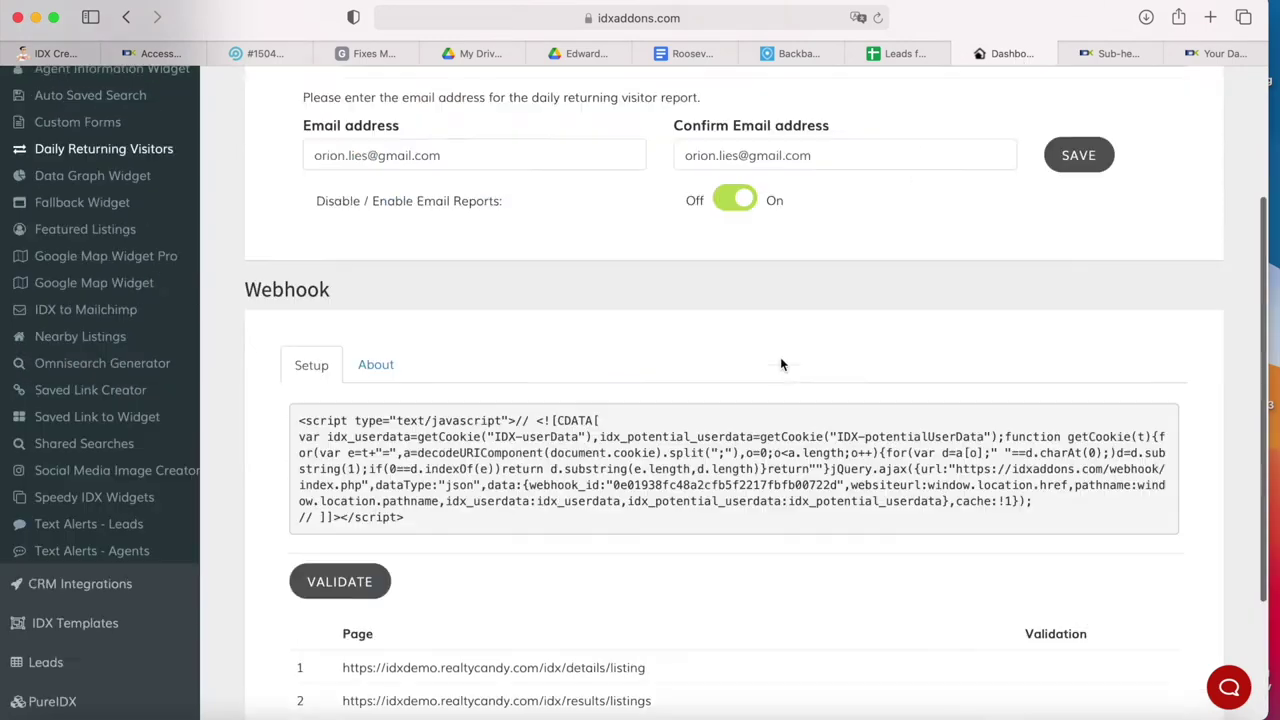
pyautogui.click(333, 395)
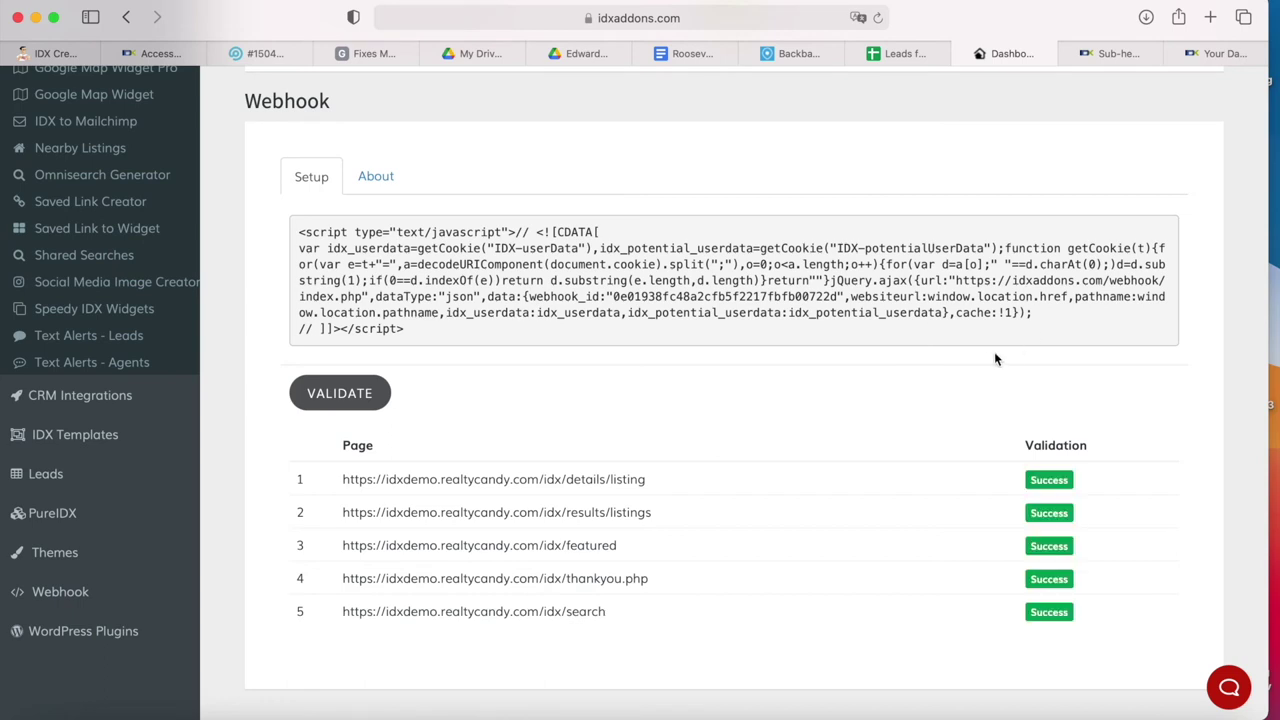
pyautogui.tripleClick(527, 545)
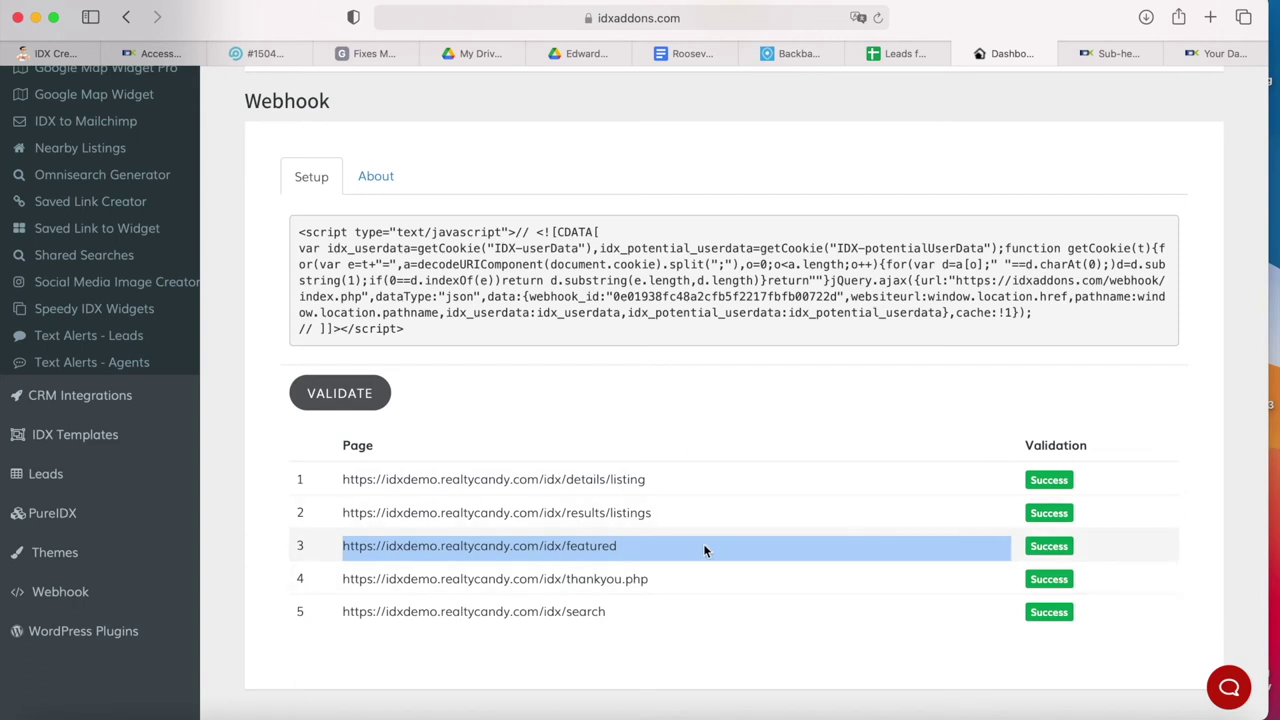
pyautogui.click(1130, 53)
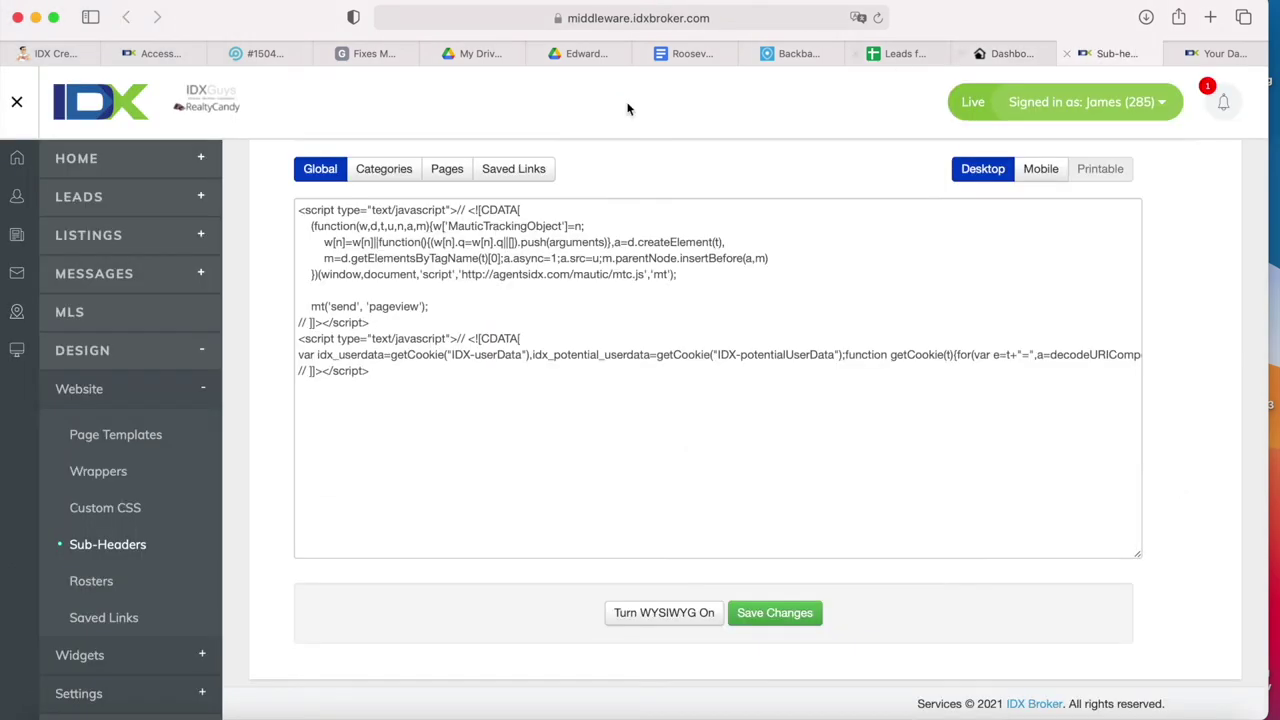
pyautogui.click(453, 171)
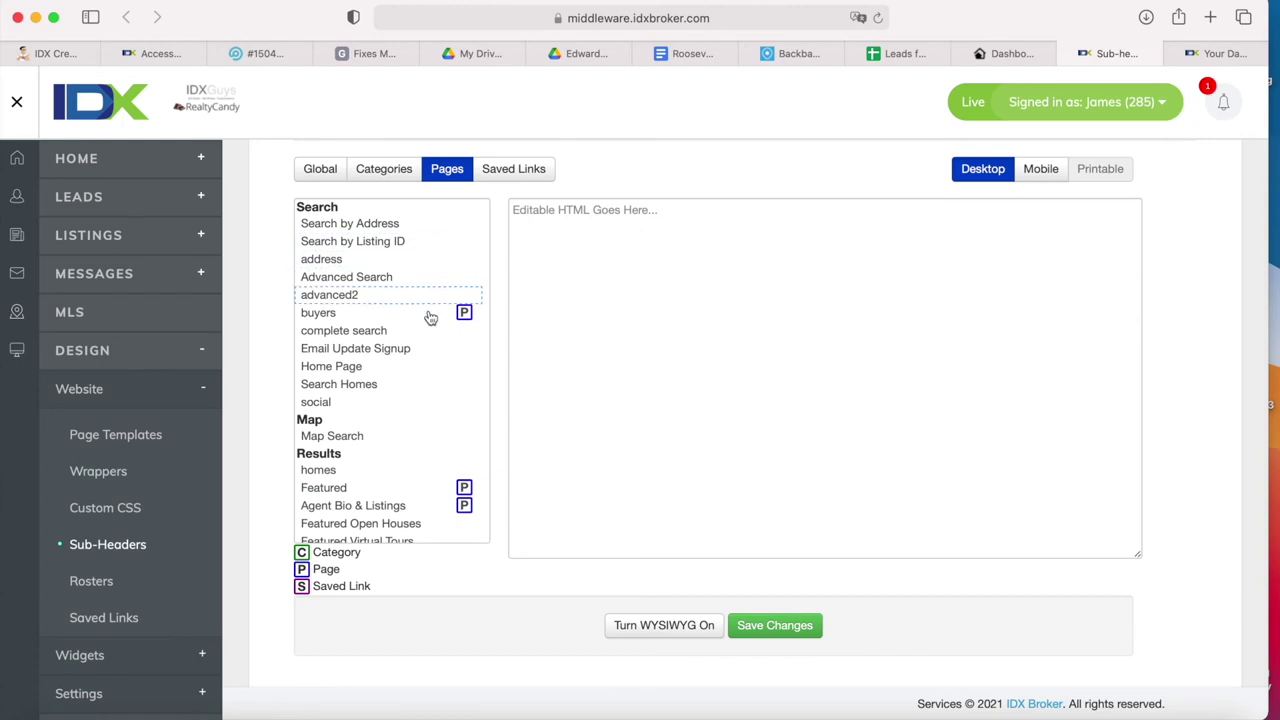
pyautogui.scroll(-2, 427, 390)
pyautogui.scroll(-1, 427, 390)
pyautogui.click(378, 443)
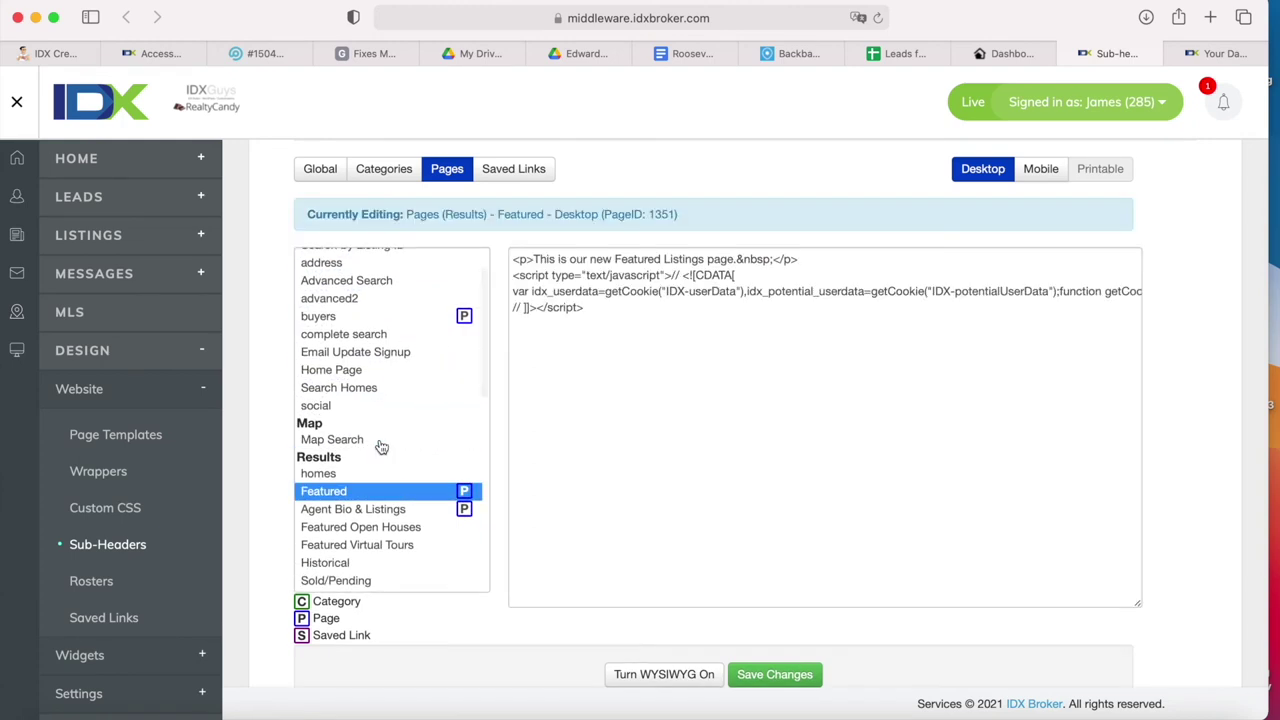
pyautogui.click(710, 345)
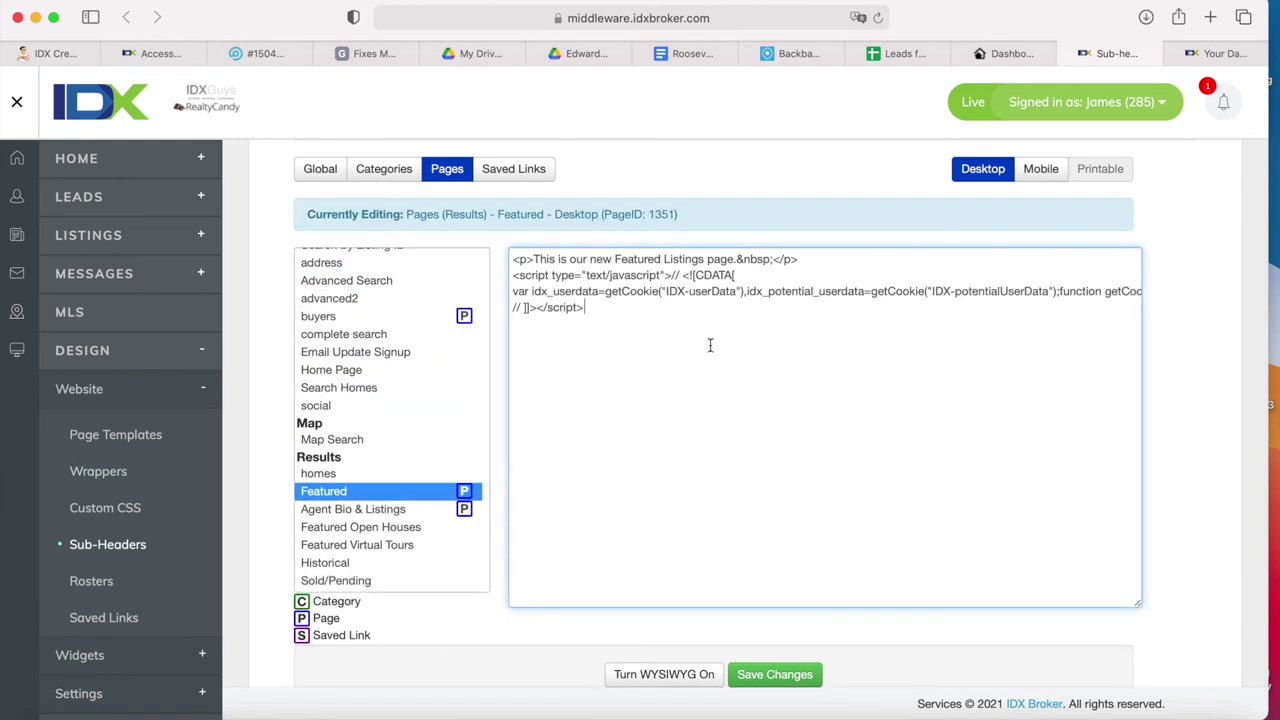
pyautogui.click(1028, 54)
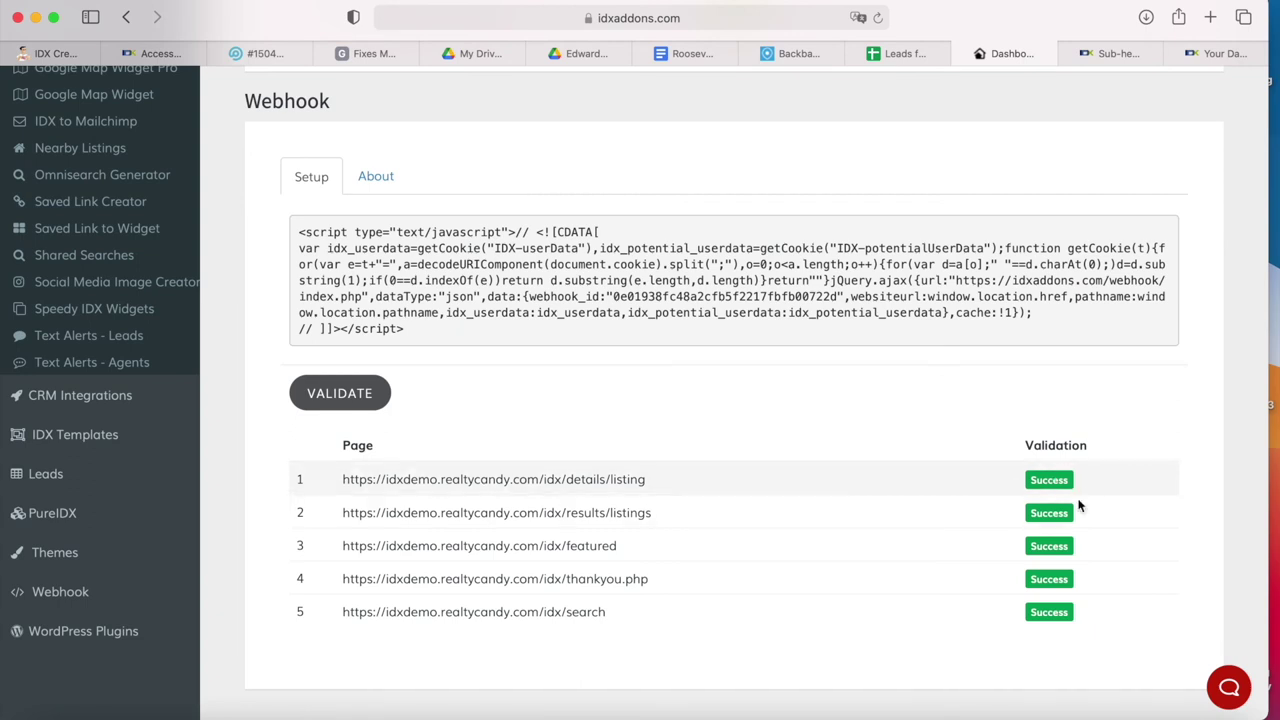
pyautogui.click(1116, 56)
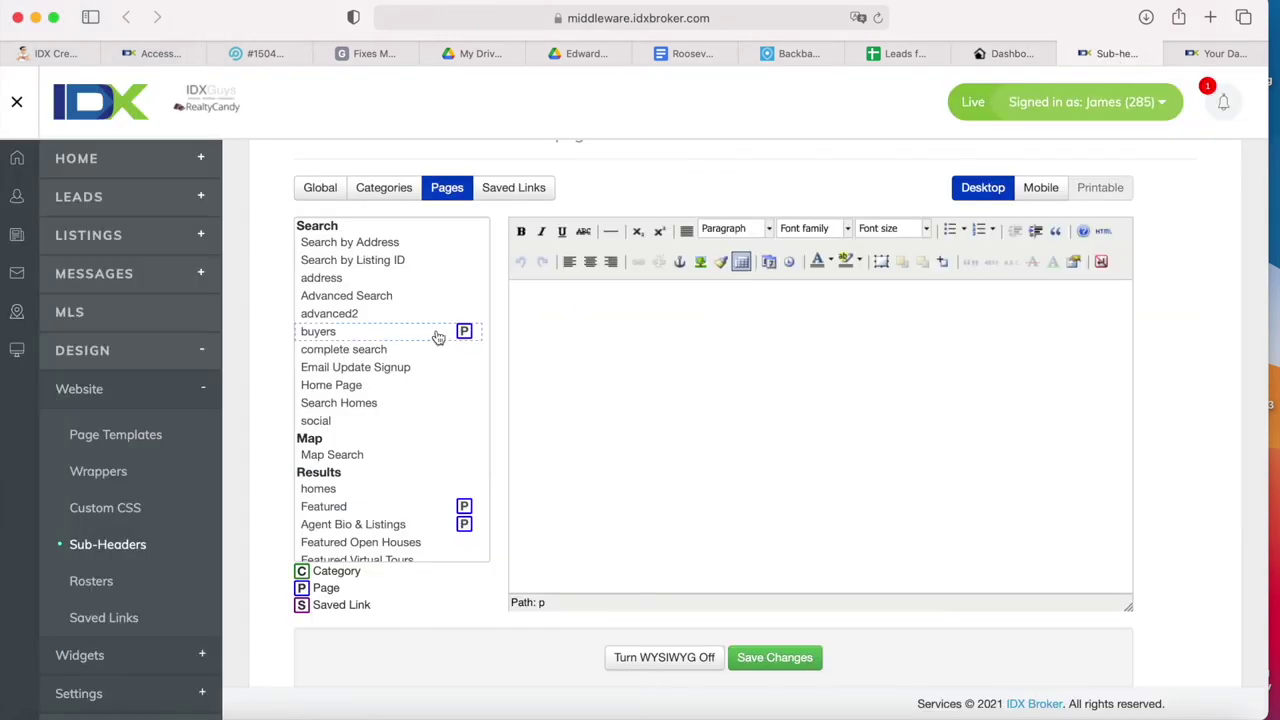
pyautogui.scroll(2, 437, 350)
pyautogui.scroll(-3, 437, 337)
pyautogui.scroll(-3, 380, 491)
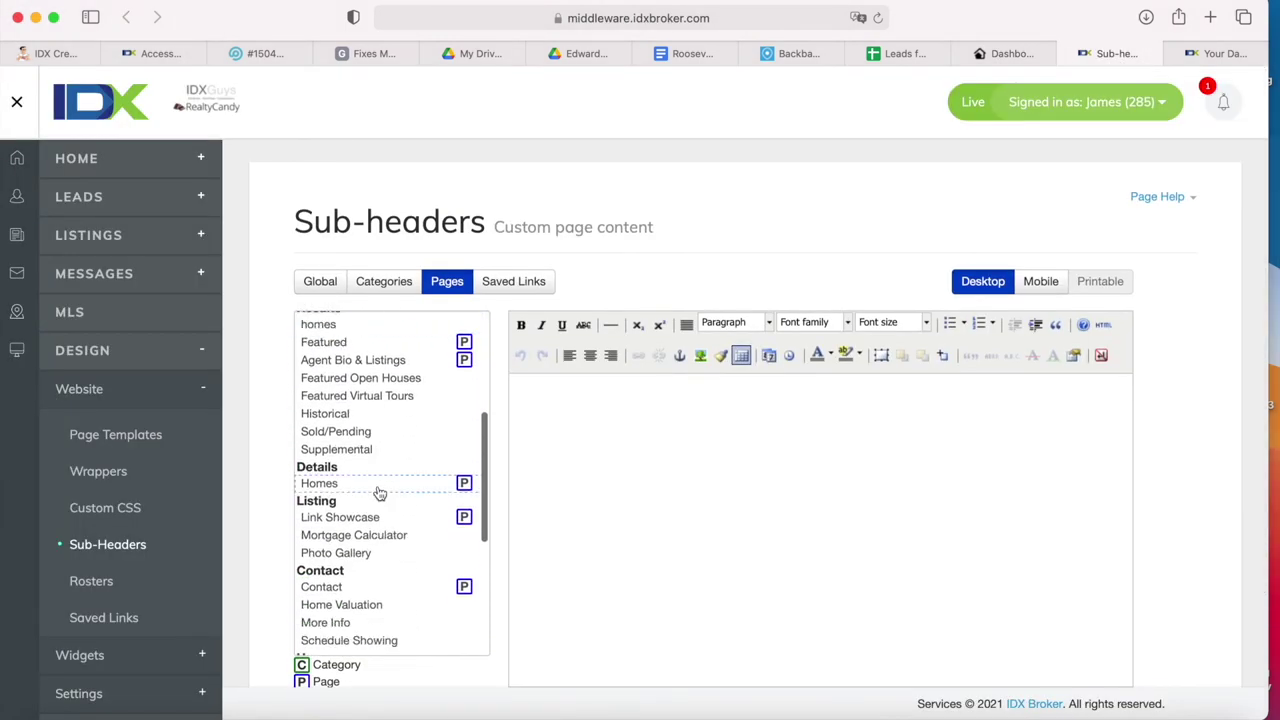
pyautogui.click(364, 484)
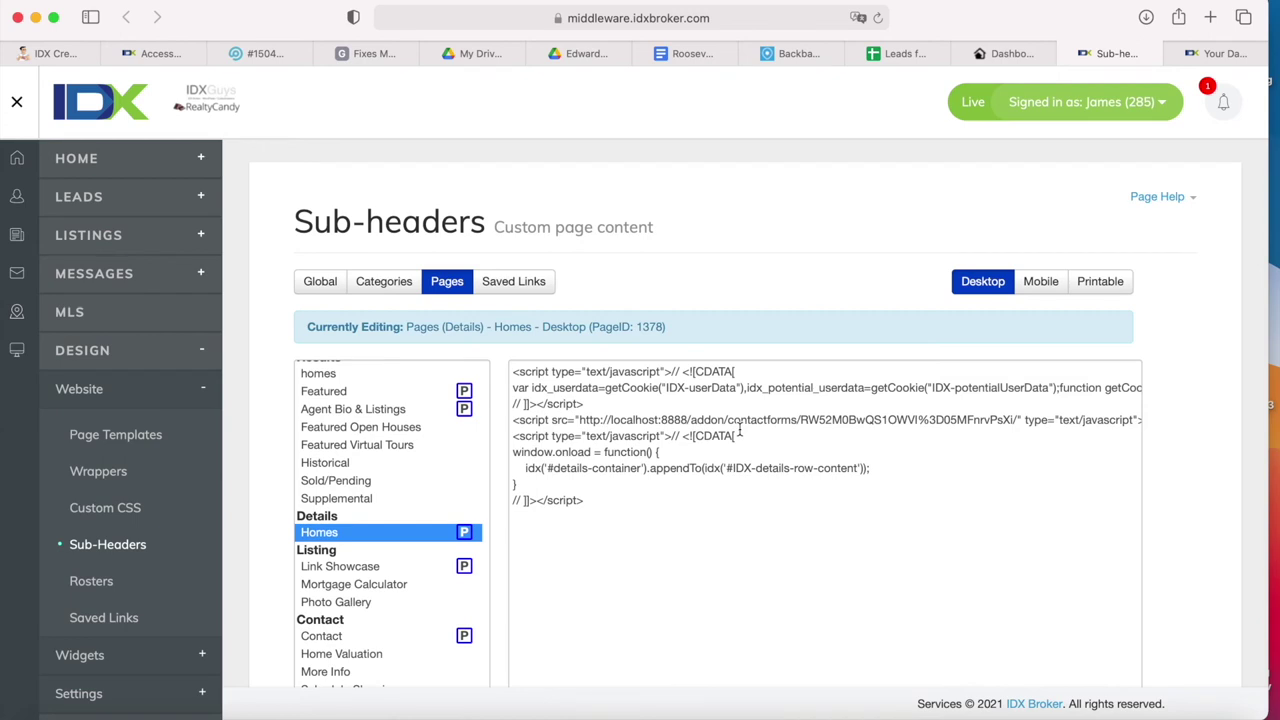
pyautogui.click(755, 501)
pyautogui.scroll(-2, 757, 515)
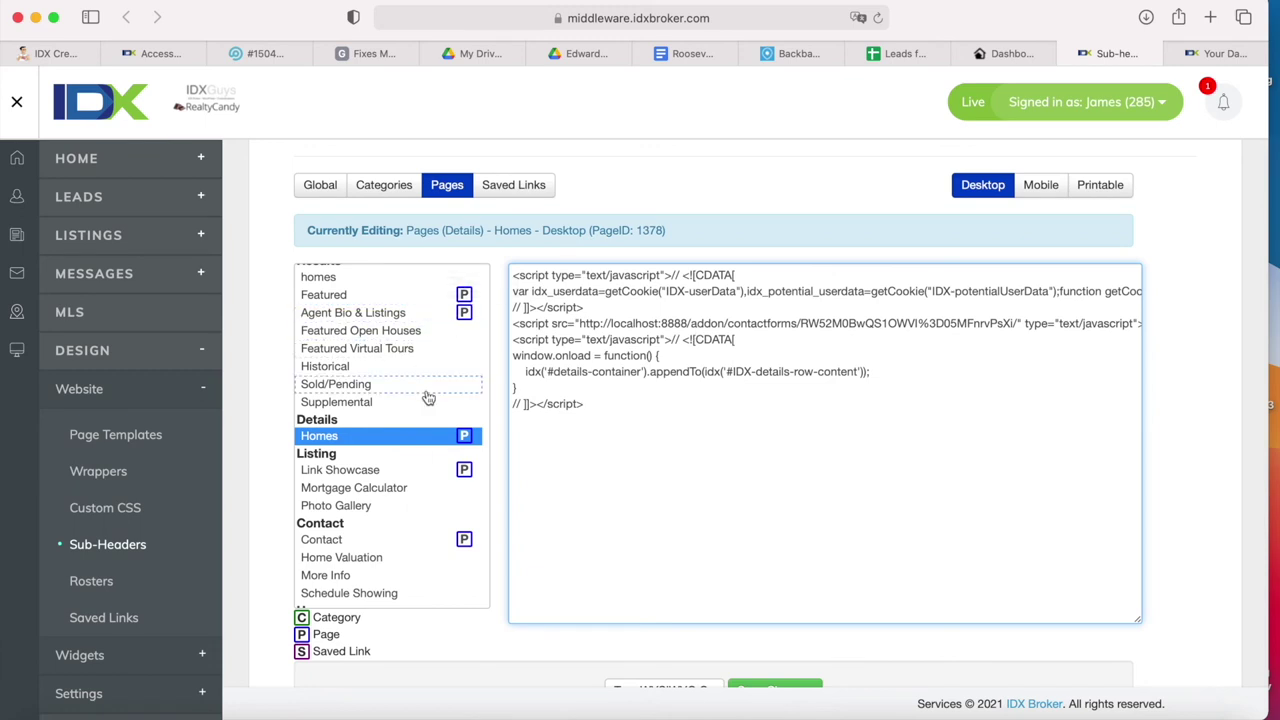
pyautogui.scroll(5, 428, 397)
pyautogui.scroll(-5, 428, 397)
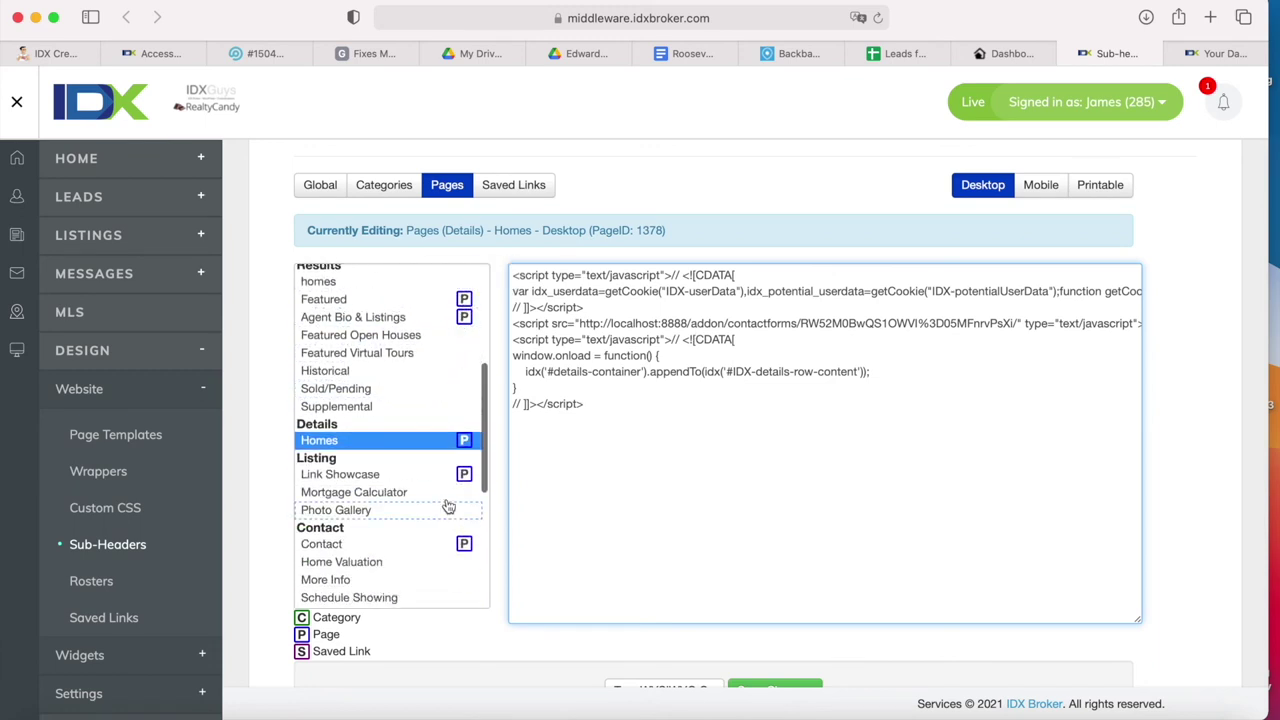
pyautogui.click(396, 182)
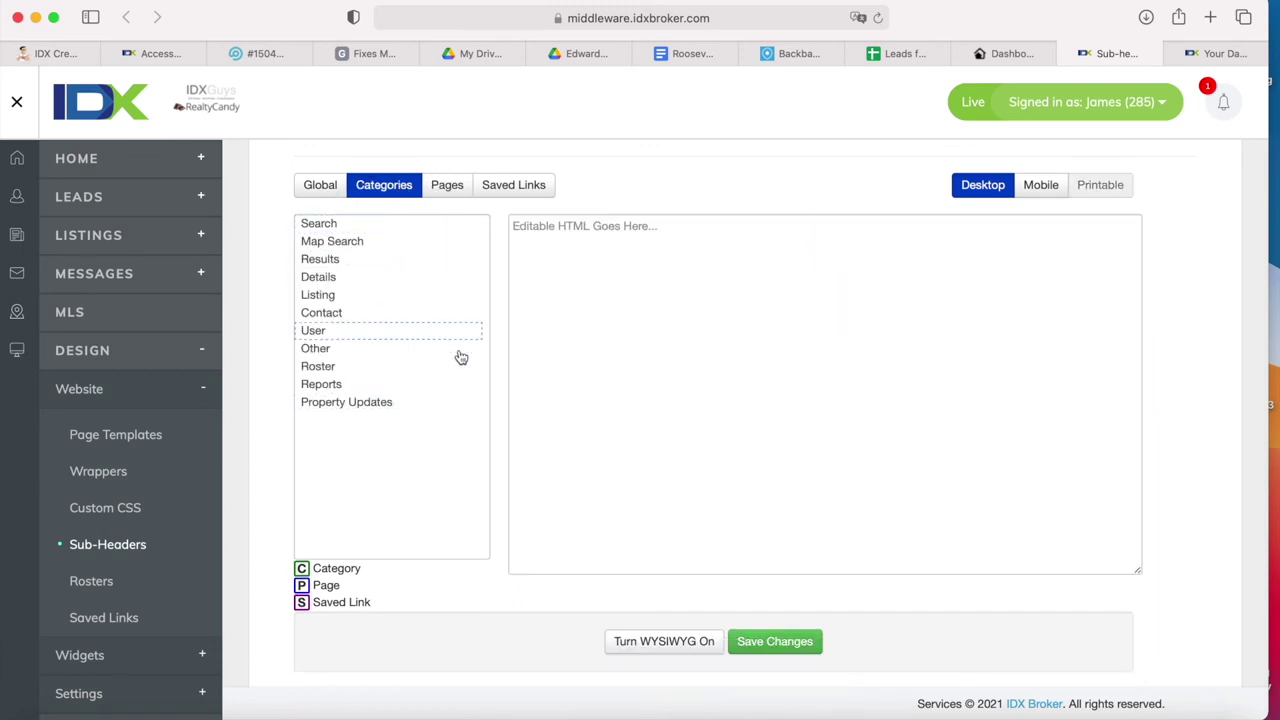
pyautogui.click(445, 184)
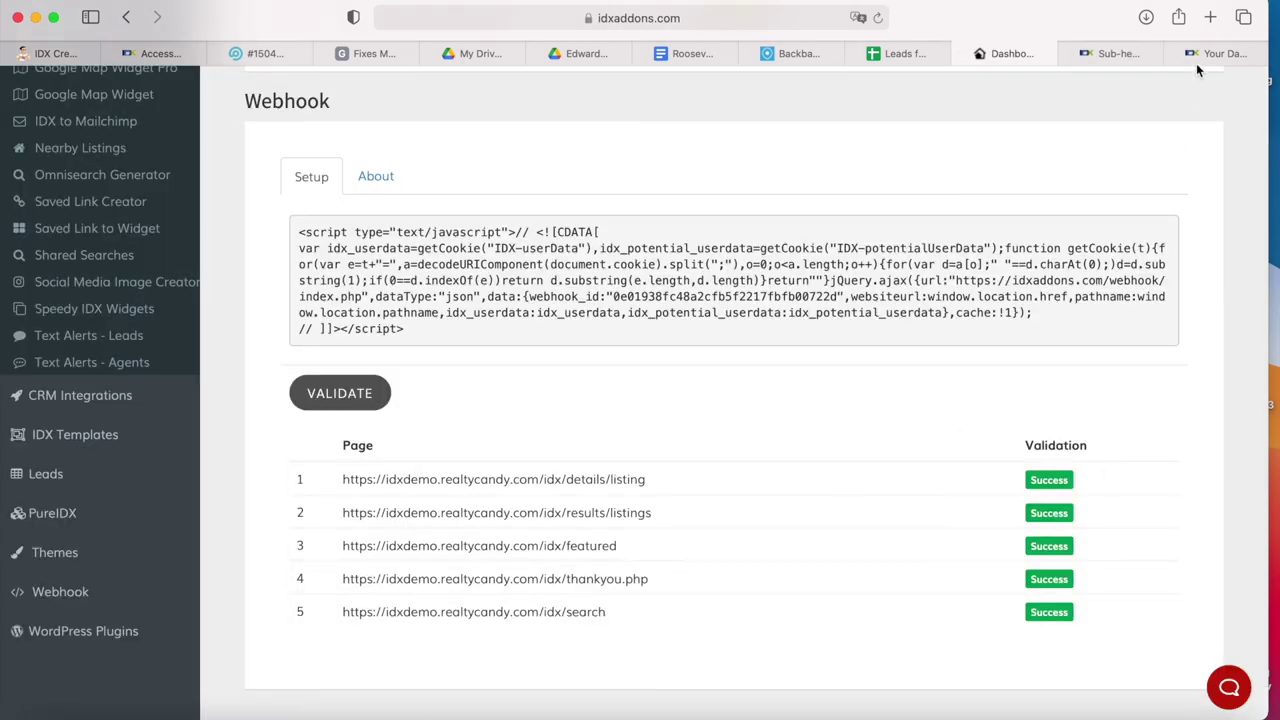
pyautogui.click(1115, 53)
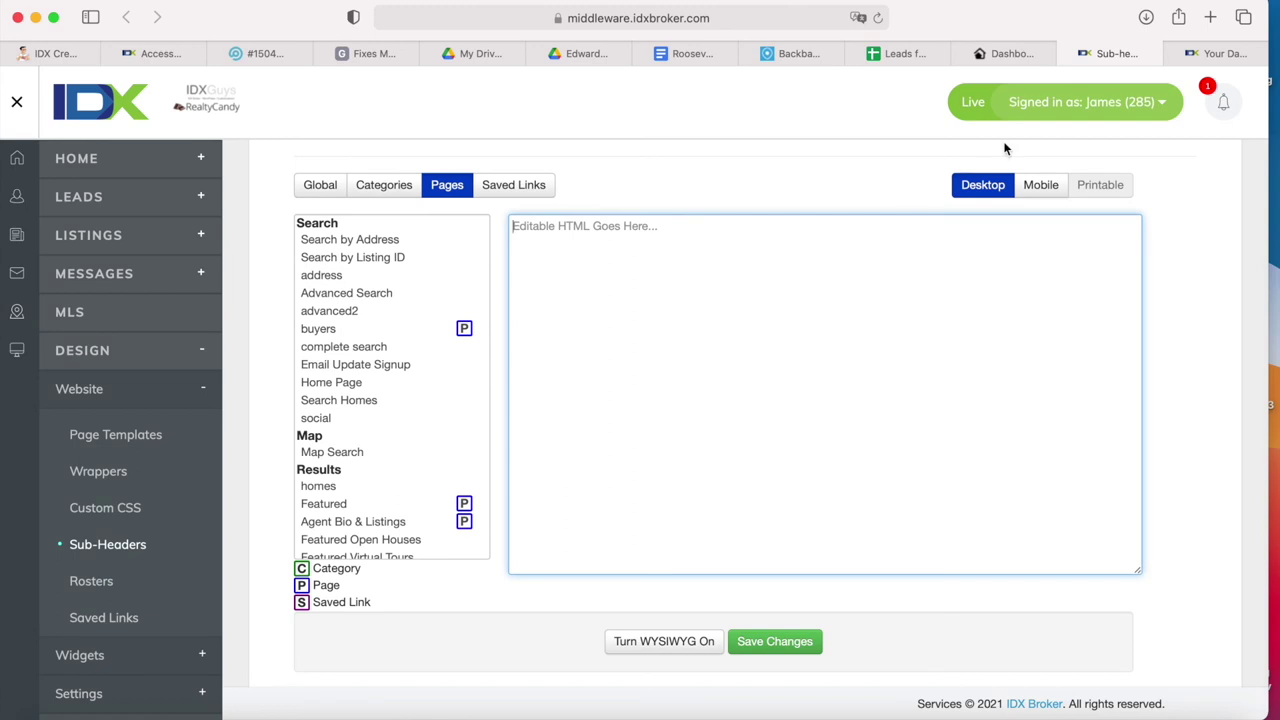
pyautogui.click(1010, 54)
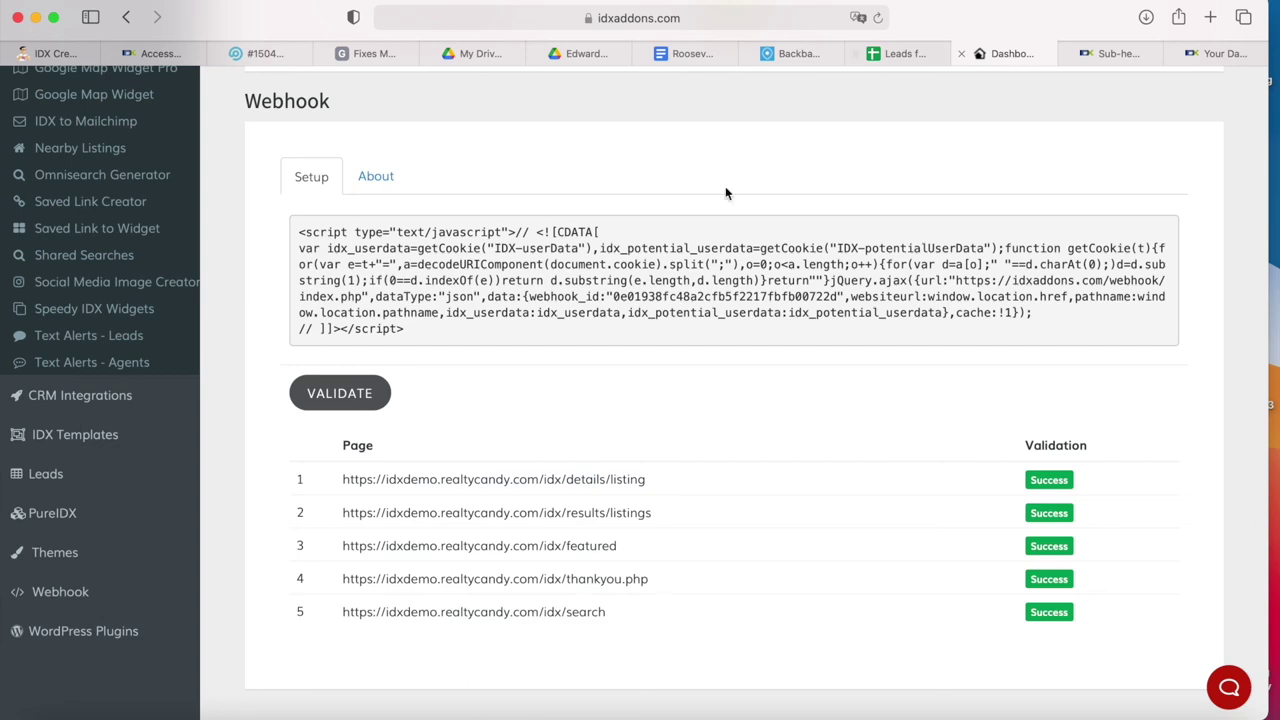
# - Enter and confirm the test report e-mail address, then save the Daily Returning Visitors settings
pyautogui.scroll(5, 1146, 412)
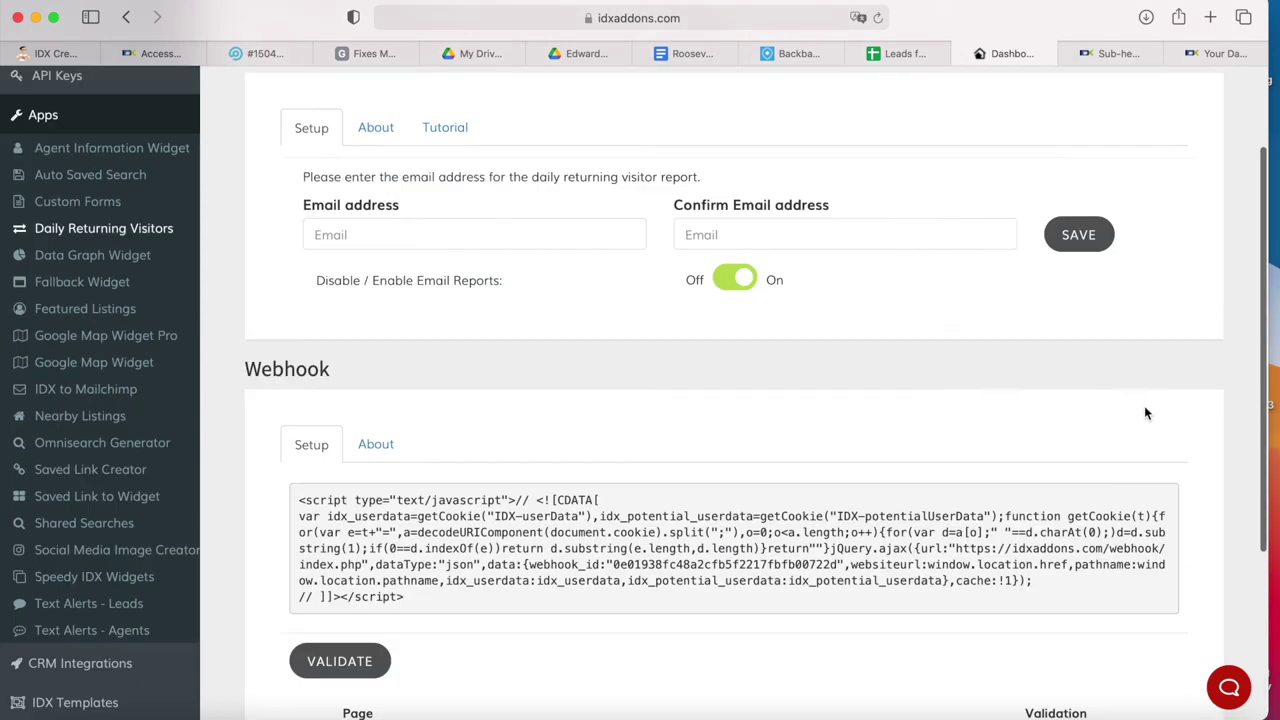
pyautogui.scroll(3, 1146, 412)
pyautogui.click(540, 362)
pyautogui.write('sofia@')
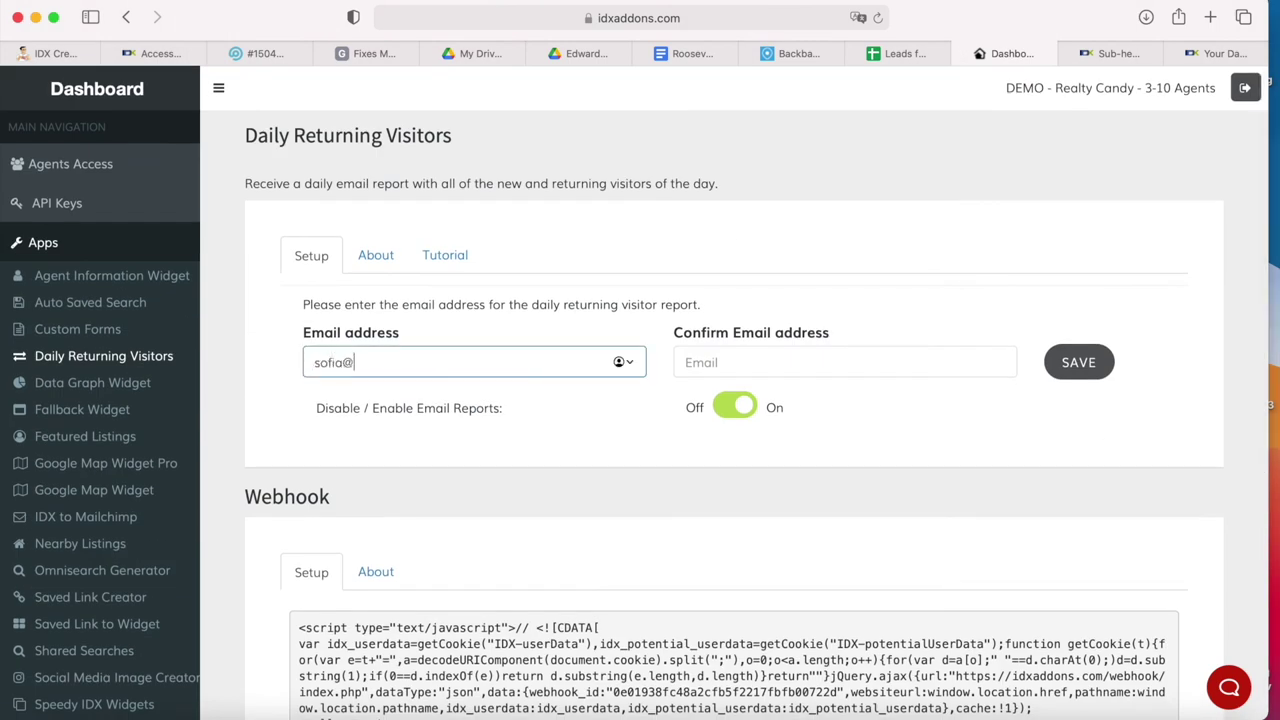
pyautogui.write('test.com')
pyautogui.click(726, 366)
pyautogui.write('sofia')
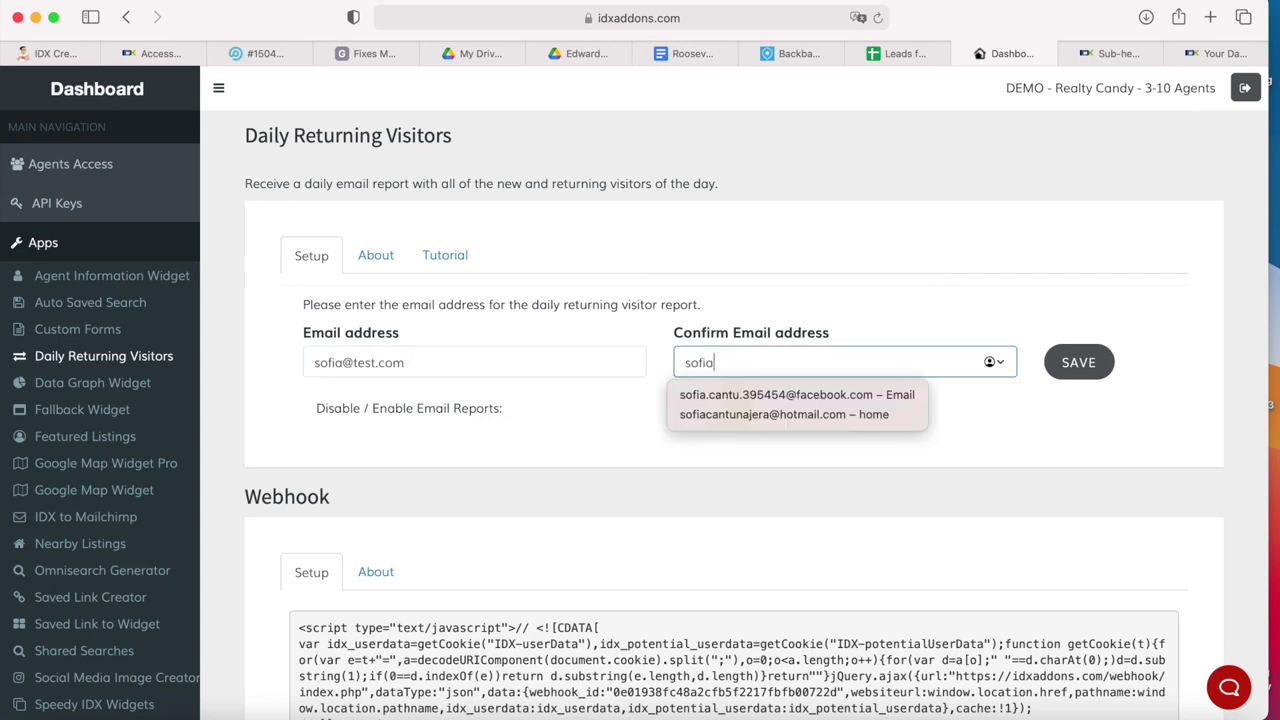
pyautogui.write('@test.')
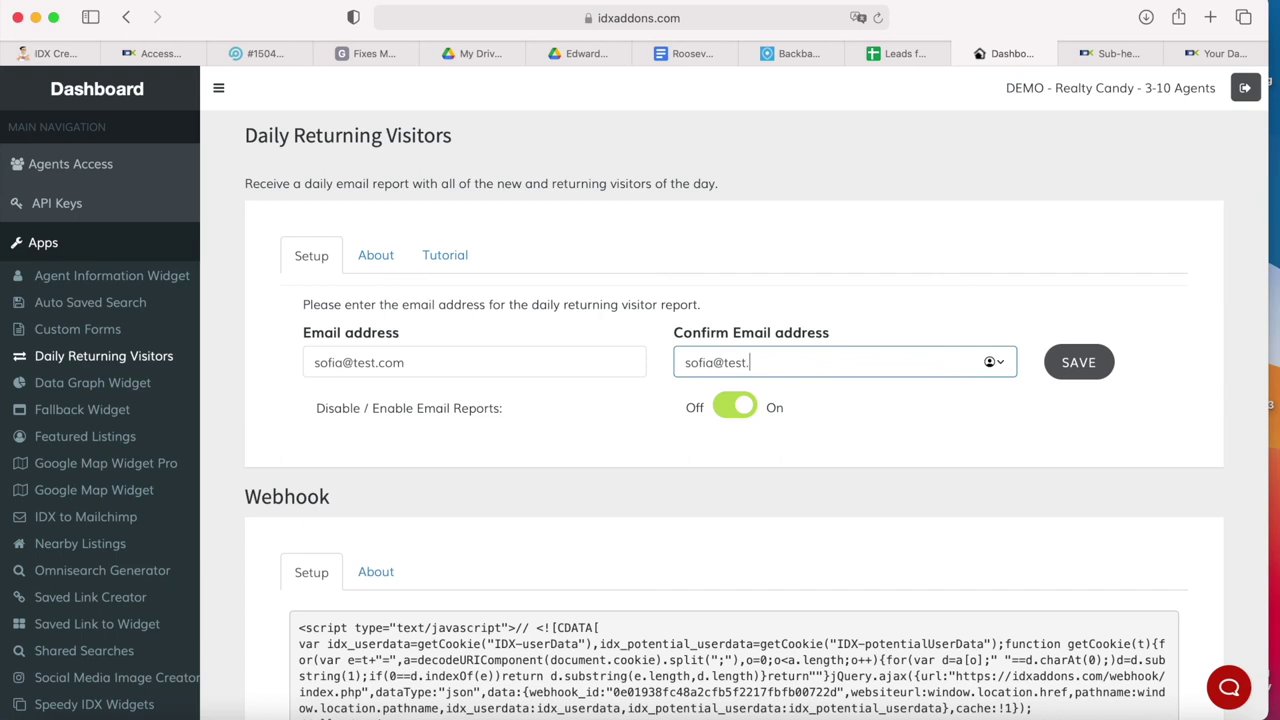
pyautogui.write('com')
pyautogui.click(1082, 363)
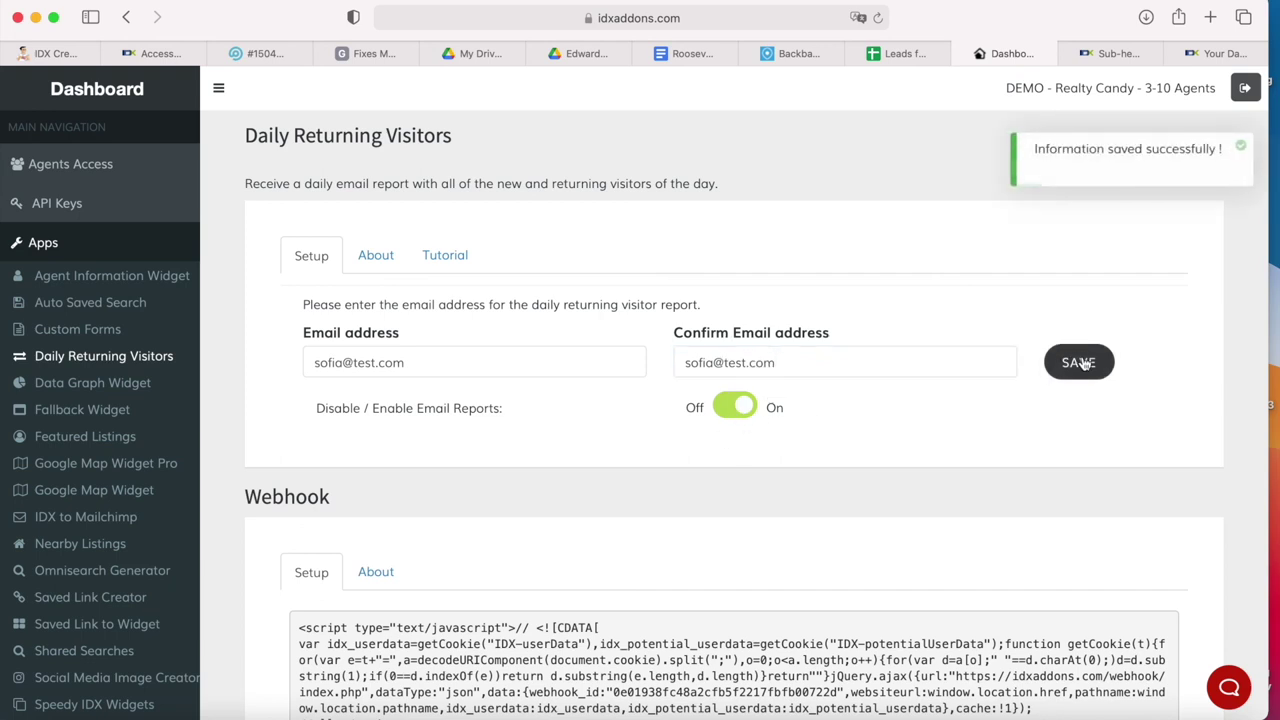